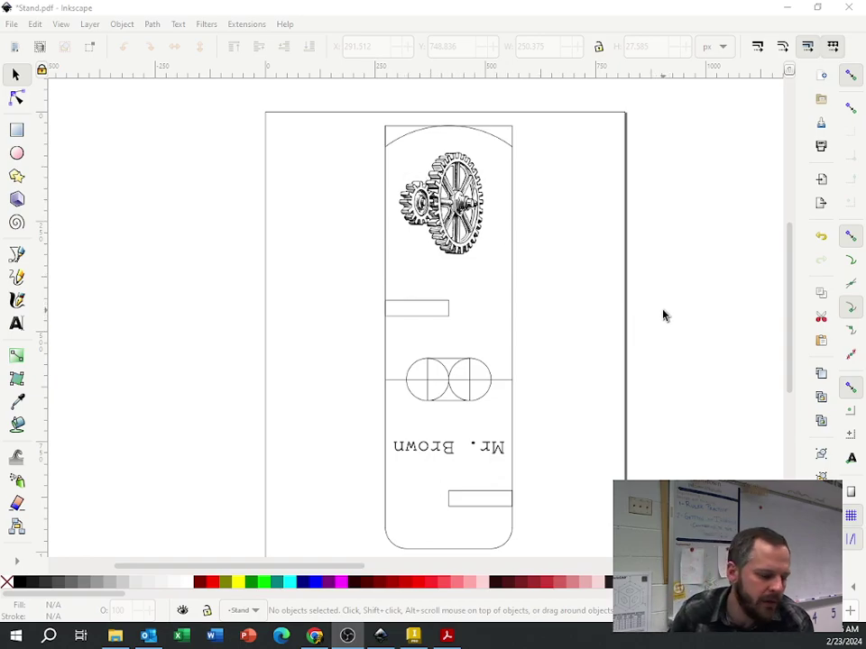
Pan across to the large gear wheel and the neighbouring small gear beside the page
drag(663, 312, 271, 286)
drag(522, 313, 339, 342)
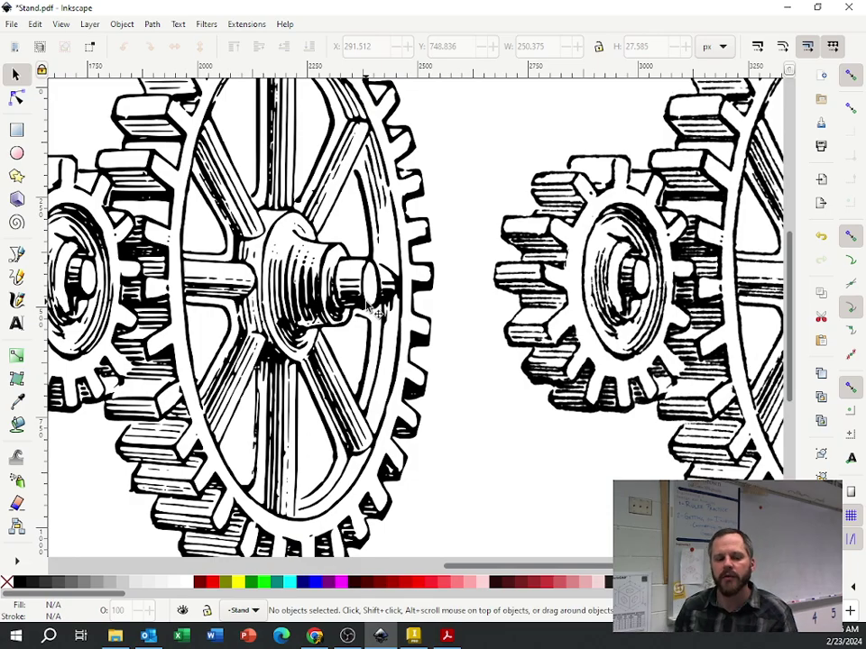
Zoom in and out on the VECTOR and RASTER gears to compare blurry pixels with crisp edges
ctrl+scroll(444, 300, down, 2)
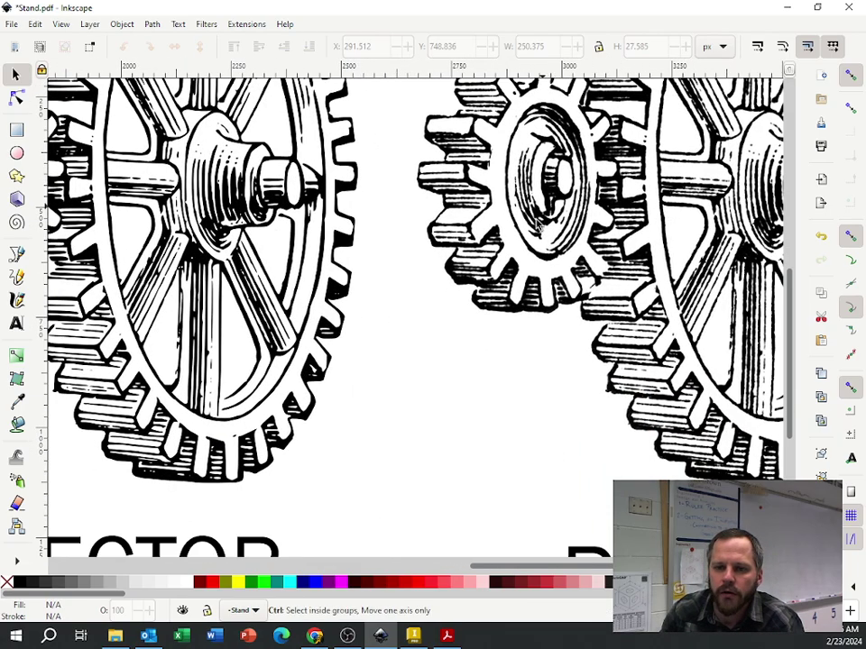
ctrl+scroll(514, 257, down, 3)
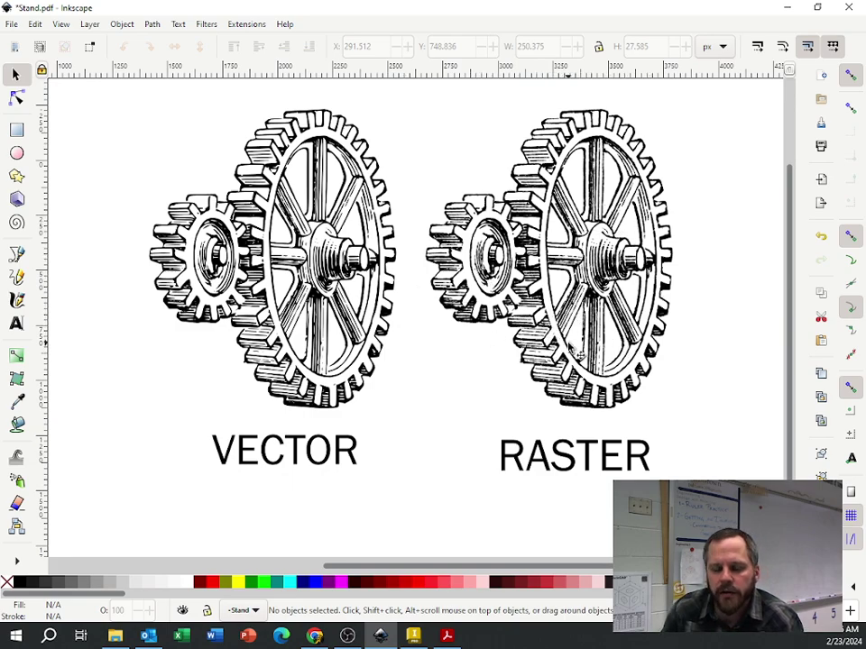
scroll(577, 354, up, 2)
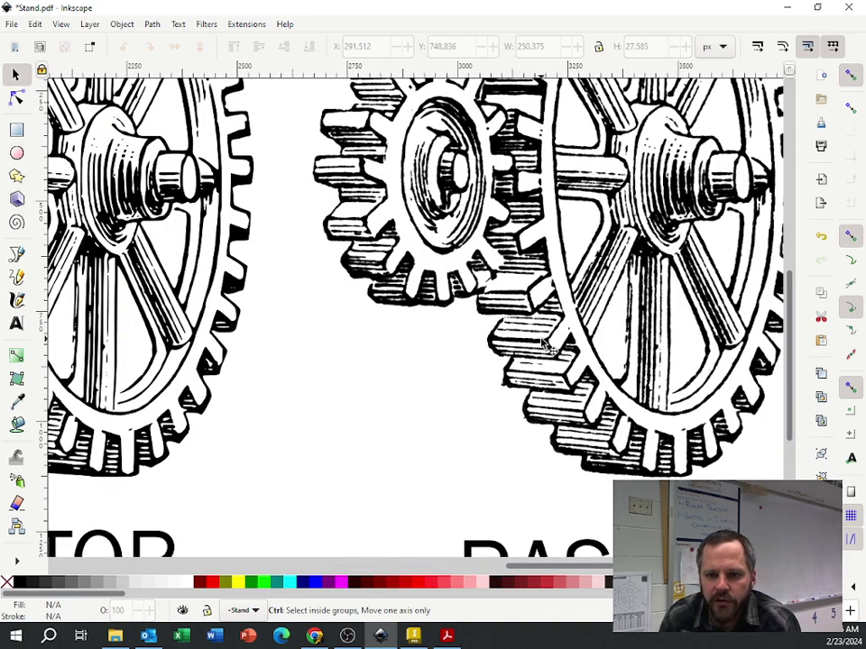
scroll(544, 345, up, 6)
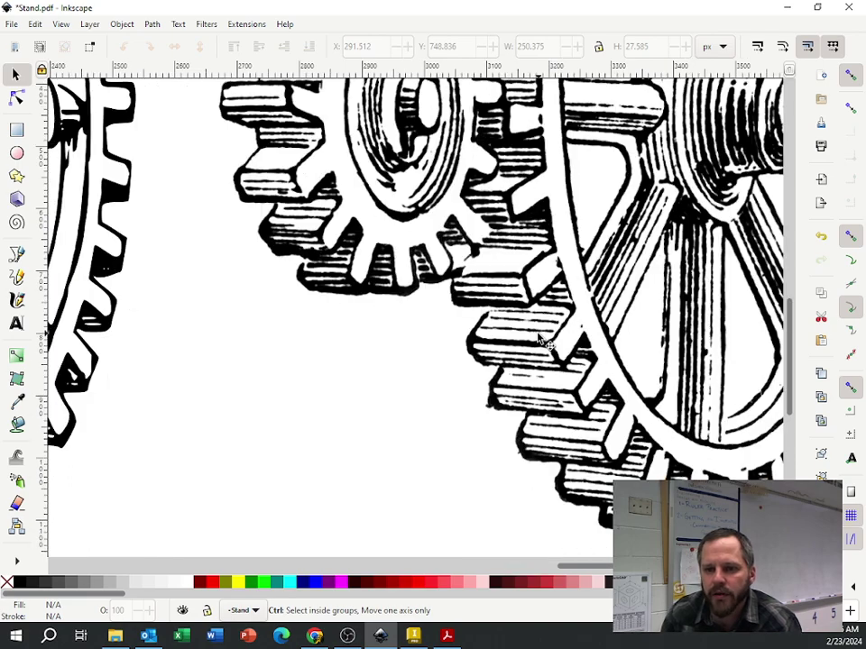
scroll(424, 323, up, 4)
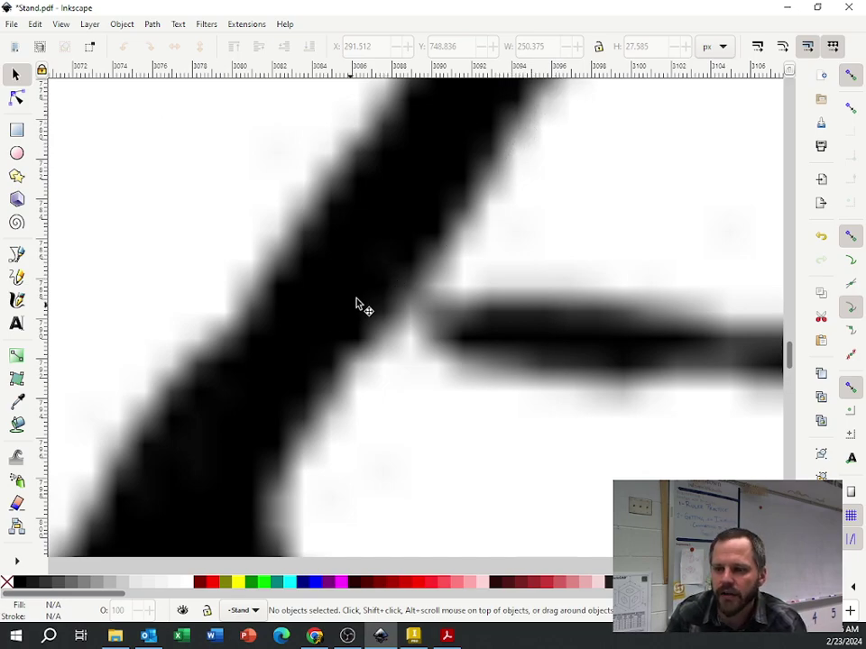
scroll(356, 303, down, 1)
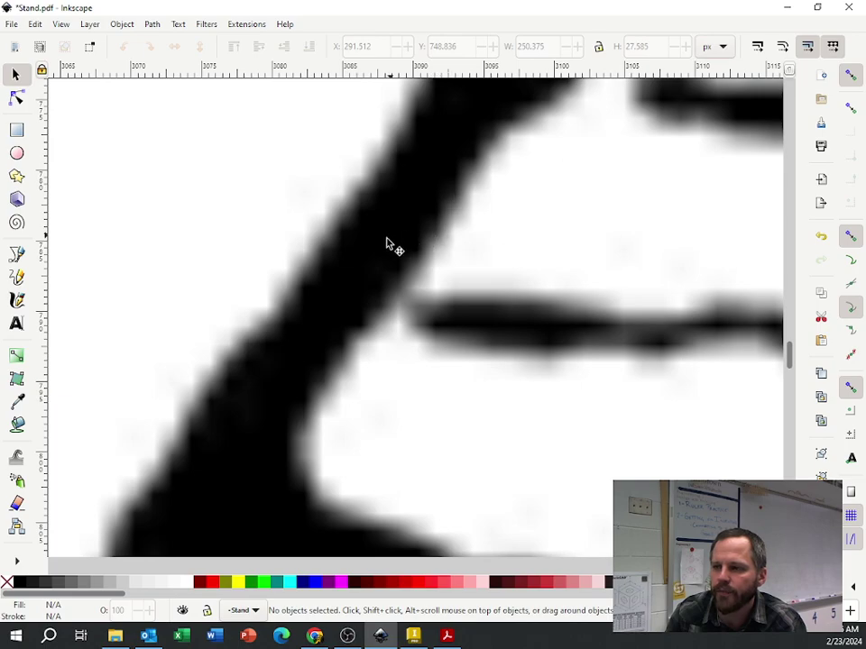
scroll(348, 294, down, 4)
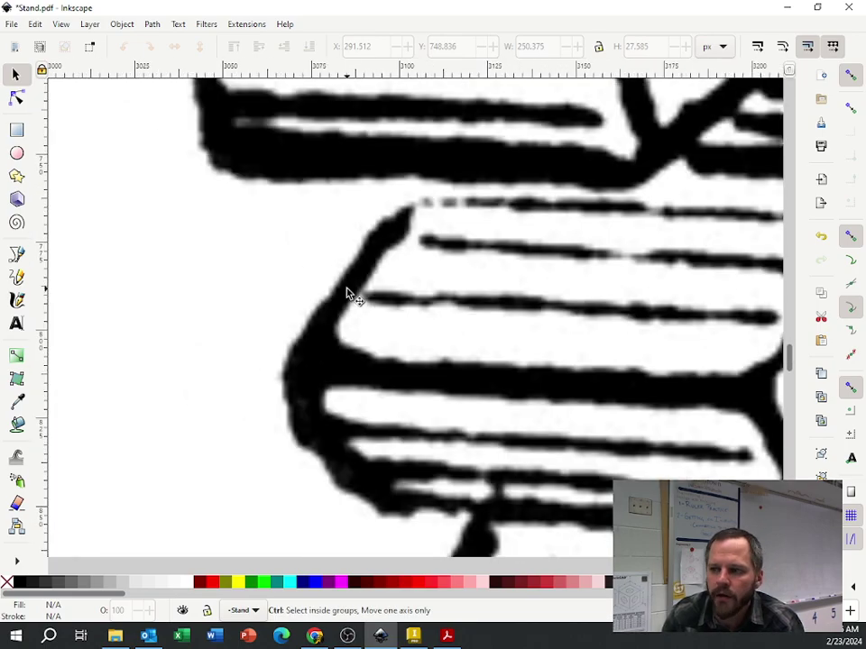
scroll(310, 246, down, 2)
scroll(310, 246, down, 4)
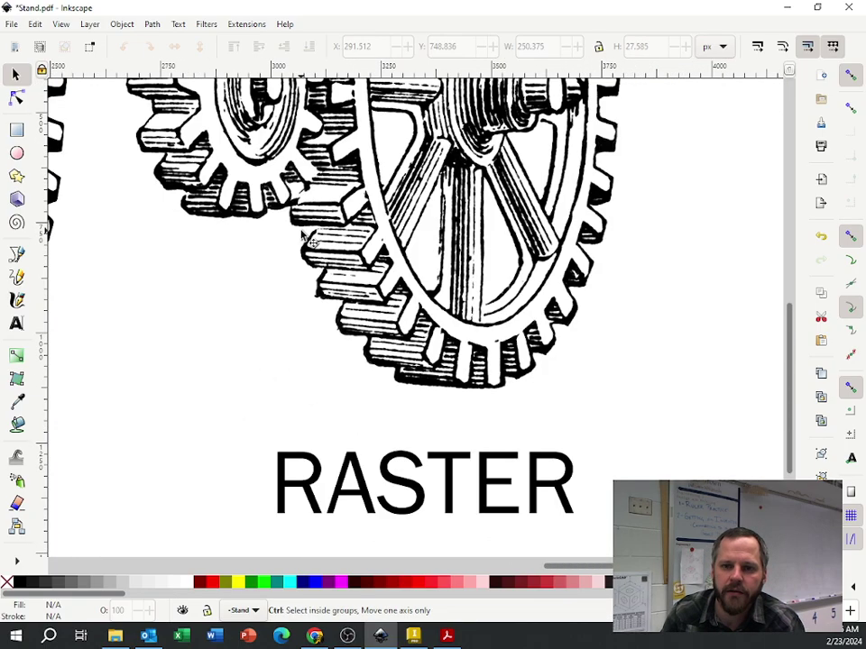
scroll(326, 281, up, 3)
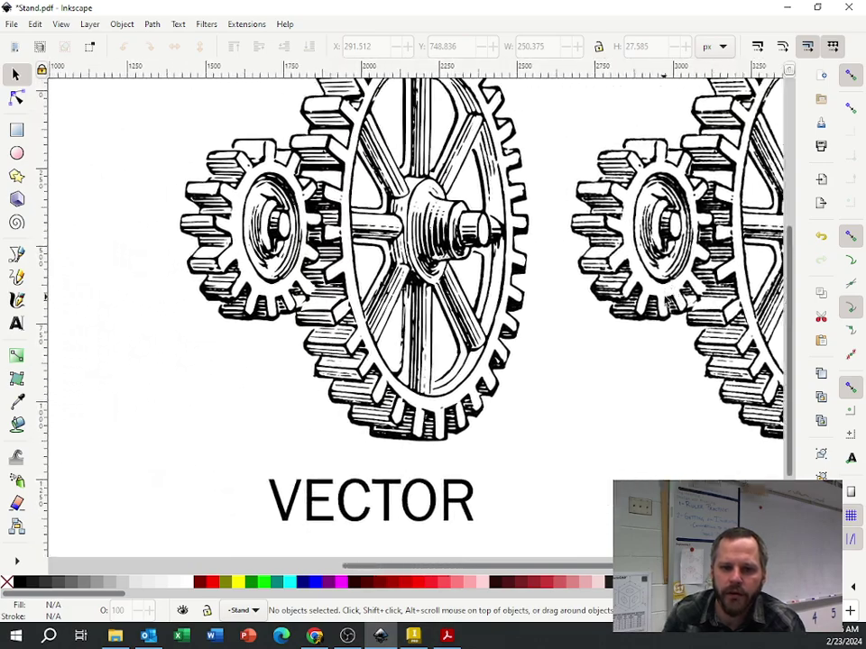
scroll(325, 283, up, 4)
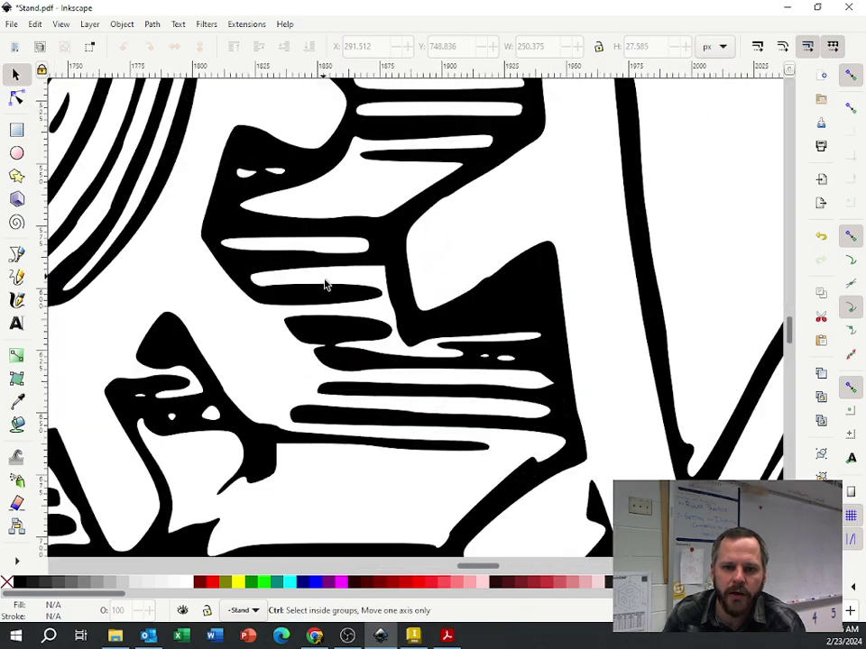
scroll(390, 303, up, 4)
scroll(428, 295, up, 4)
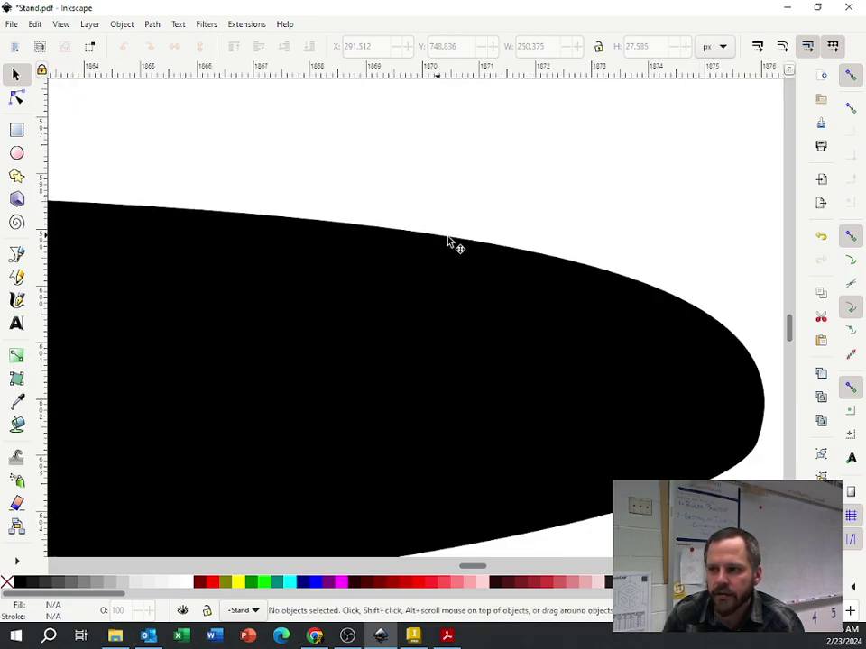
scroll(481, 284, right, 2)
scroll(481, 284, down, 1)
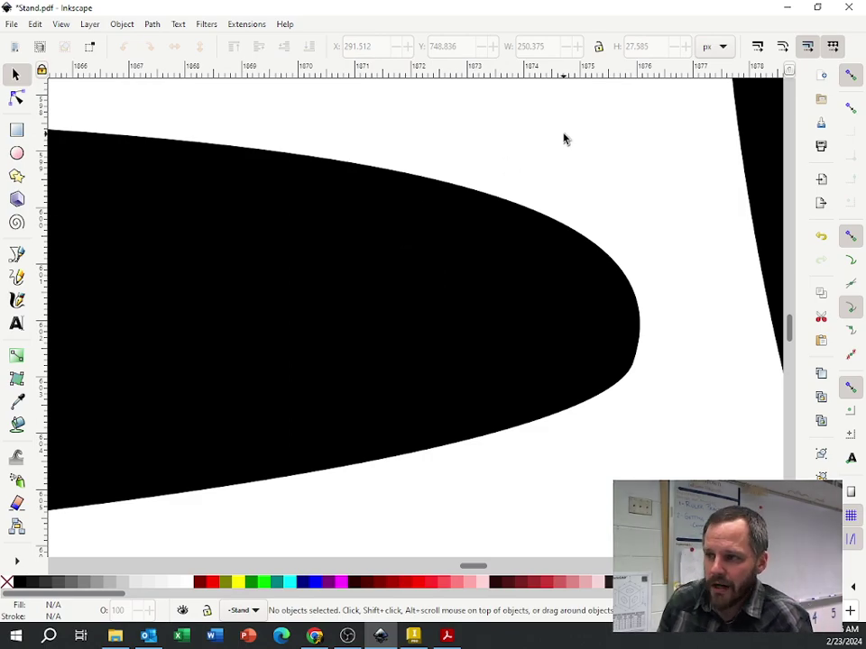
ctrl+scroll(475, 177, down, 8)
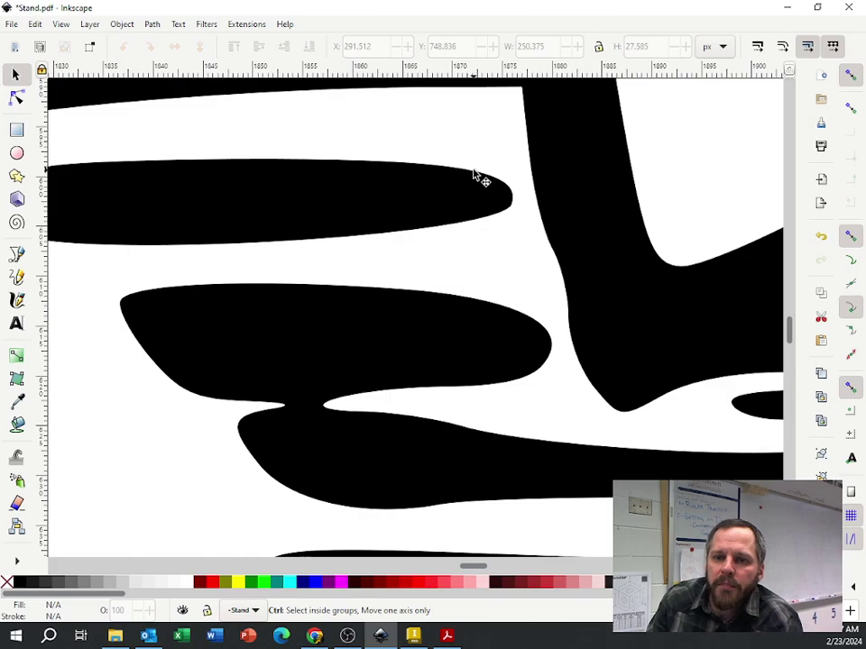
click(326, 196)
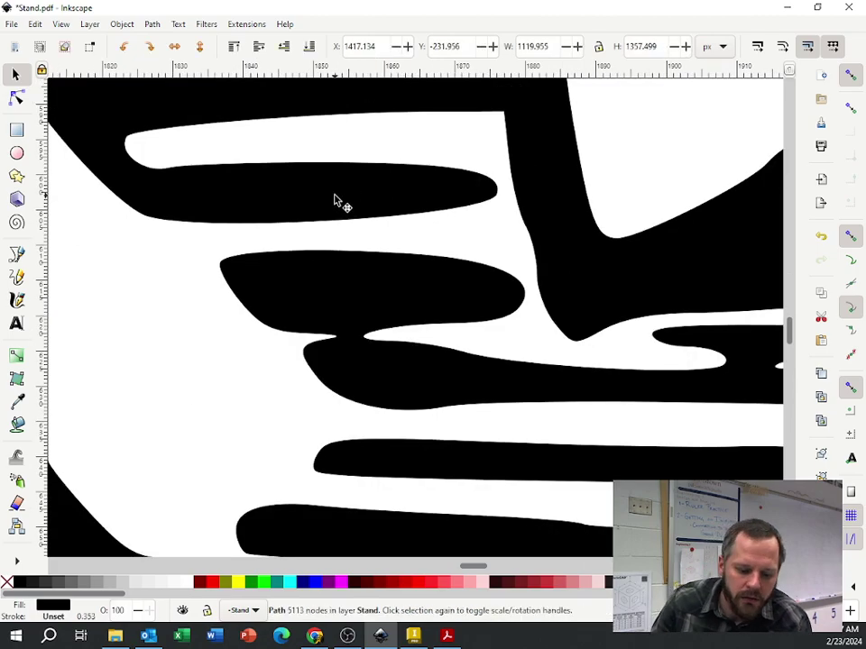
key(n)
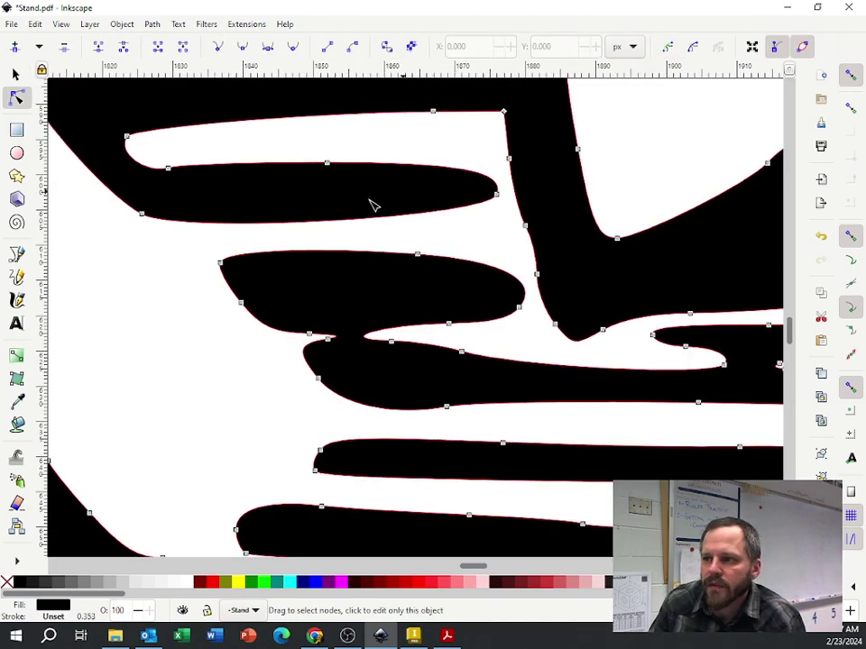
drag(302, 303, 727, 234)
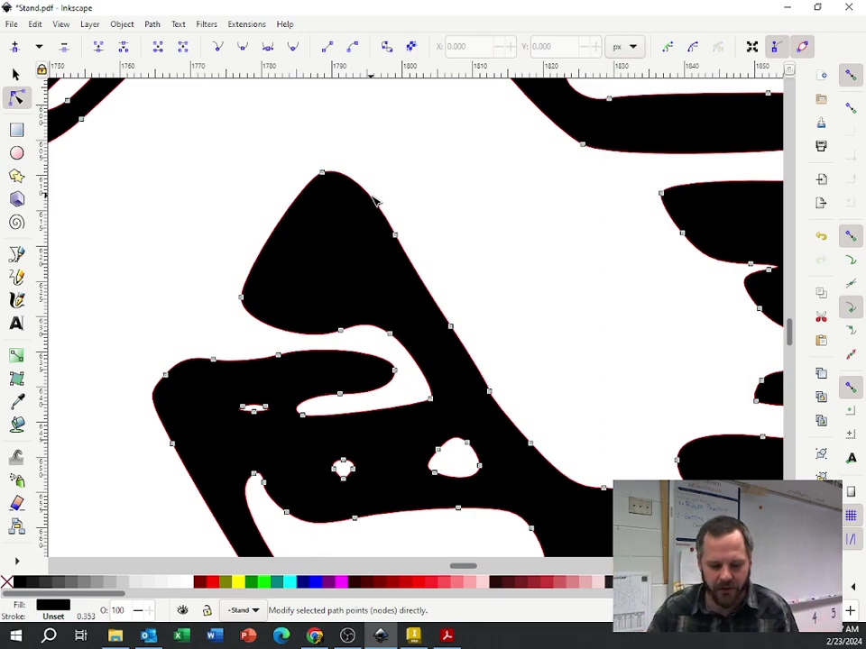
scroll(350, 209, down, 2)
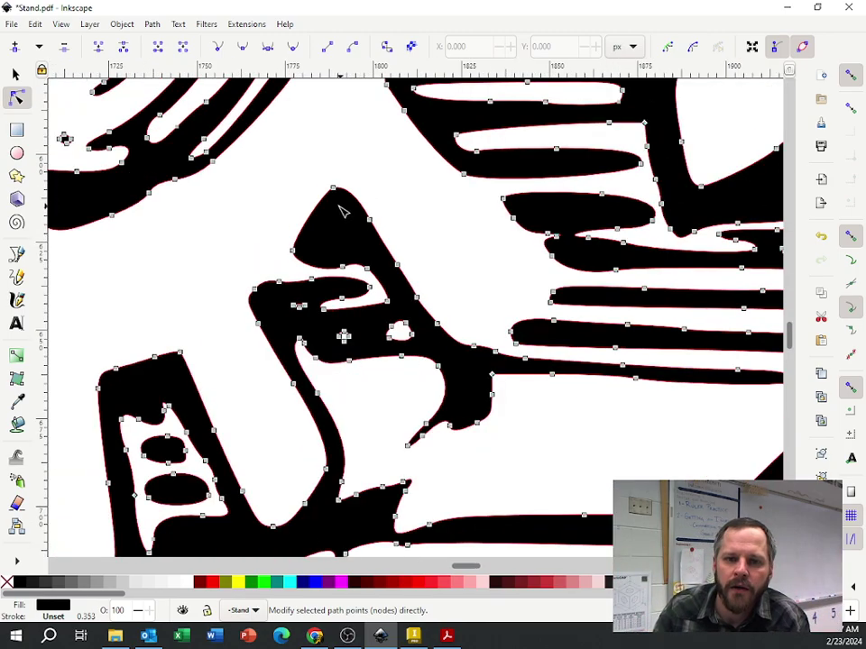
scroll(311, 210, down, 4)
scroll(271, 210, up, 4)
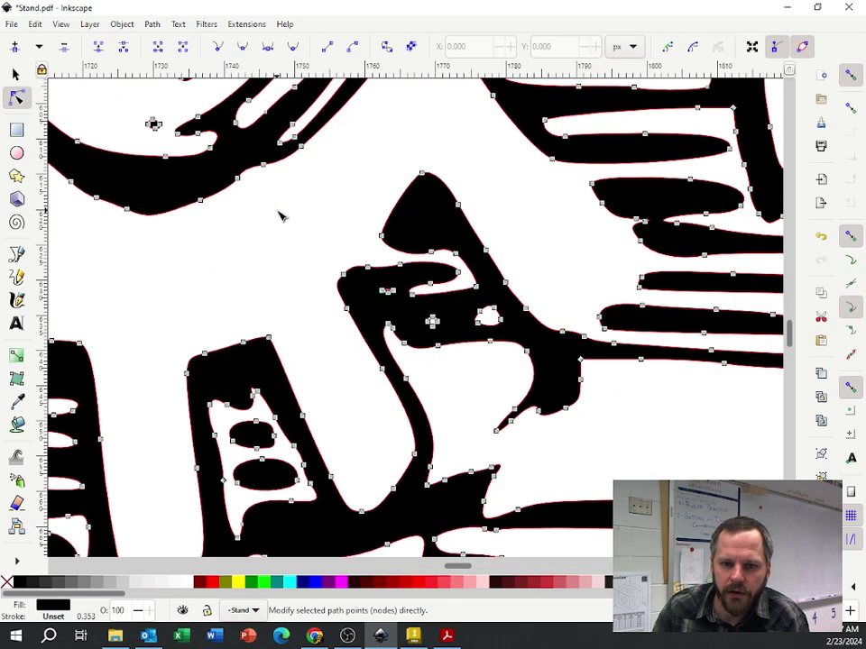
scroll(402, 225, up, 2)
scroll(292, 249, down, 2)
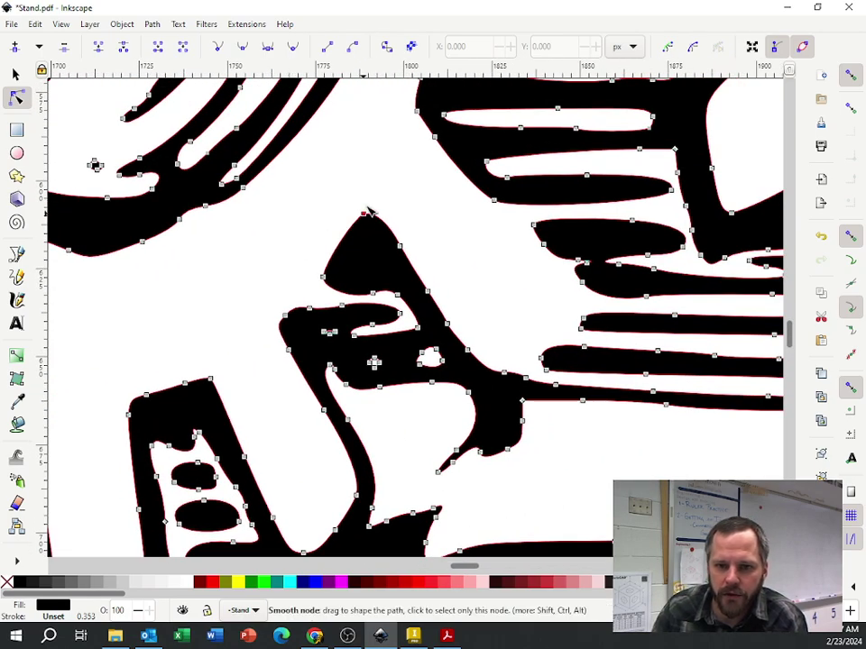
drag(364, 212, 366, 169)
drag(397, 257, 406, 228)
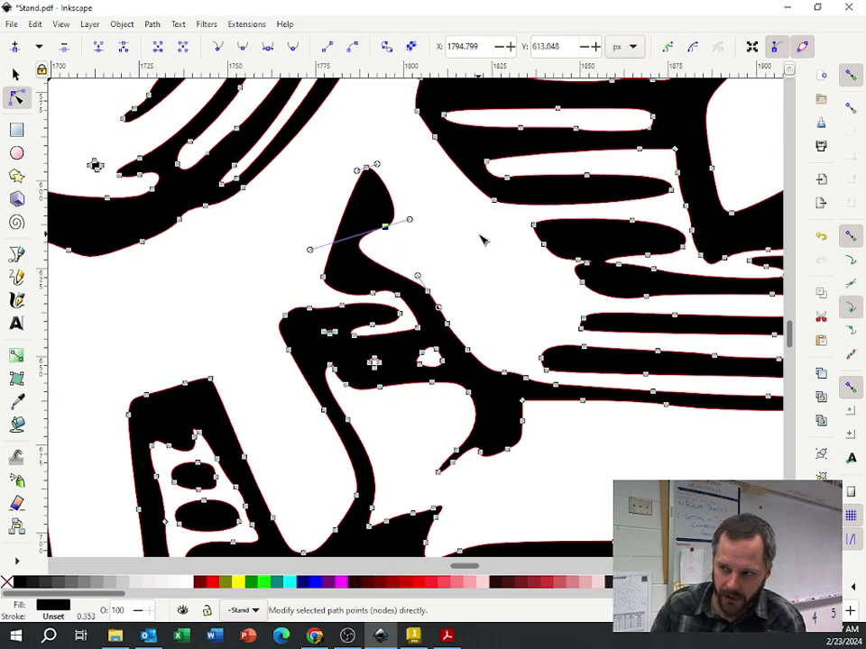
key(ctrl+z)
key(ctrl+z)
key(ctrl+z)
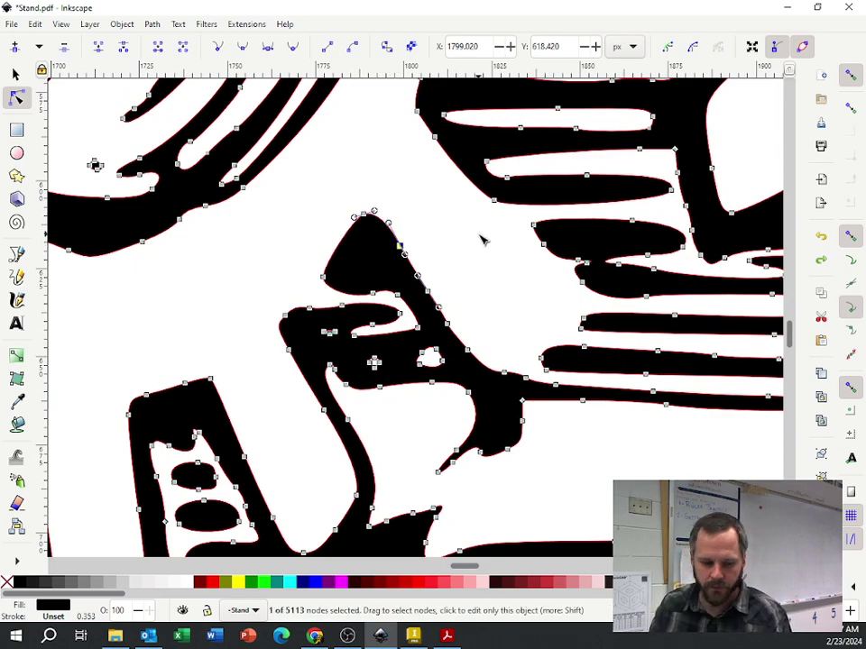
key(Escape)
key(s)
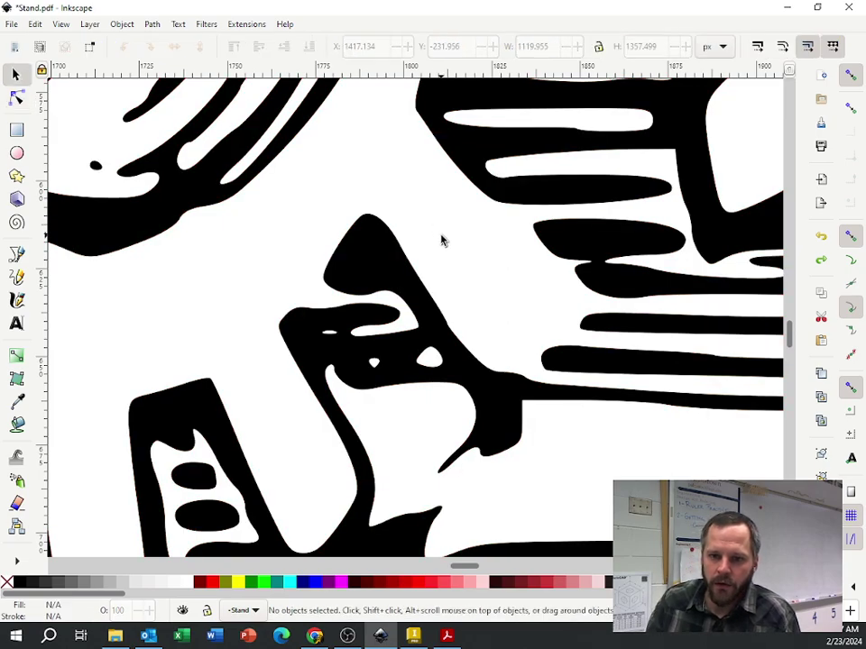
Centre the stand page in view and select the mirrored name text
scroll(559, 253, down, 5)
scroll(566, 255, right, 5)
scroll(487, 245, down, 3)
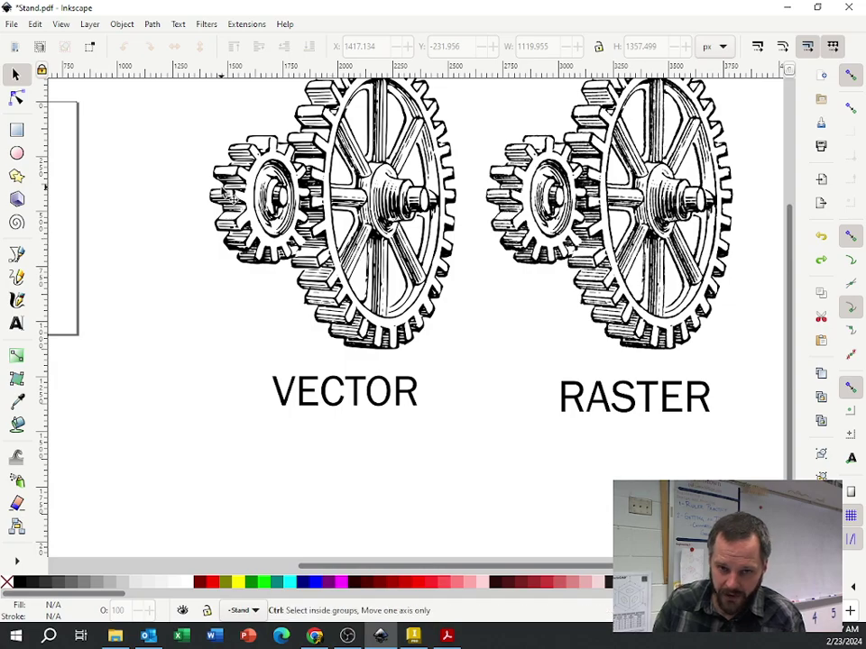
scroll(177, 147, down, 3)
scroll(296, 222, up, 3)
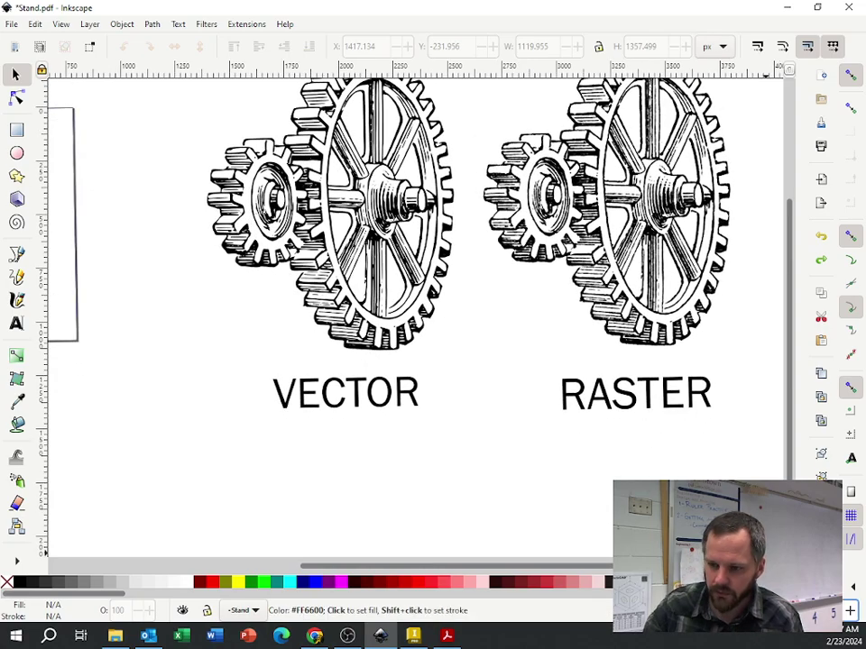
scroll(322, 370, down, 1)
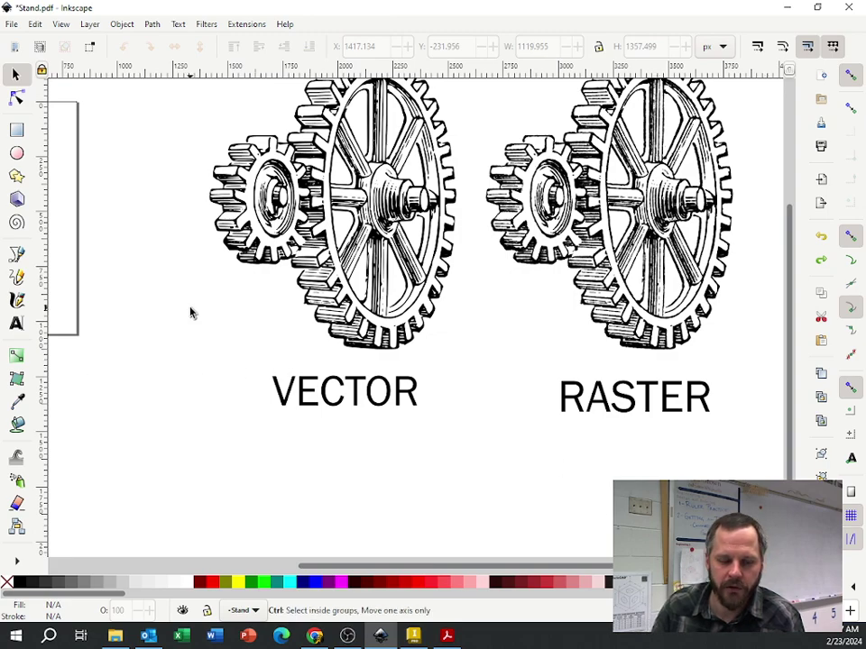
scroll(190, 313, left, 6)
scroll(328, 339, up, 3)
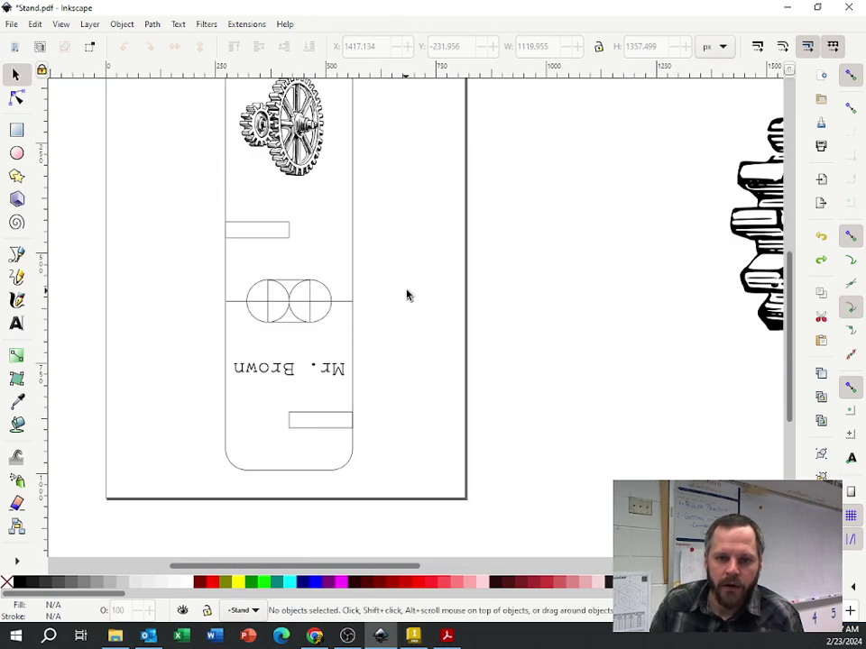
drag(406, 294, 490, 349)
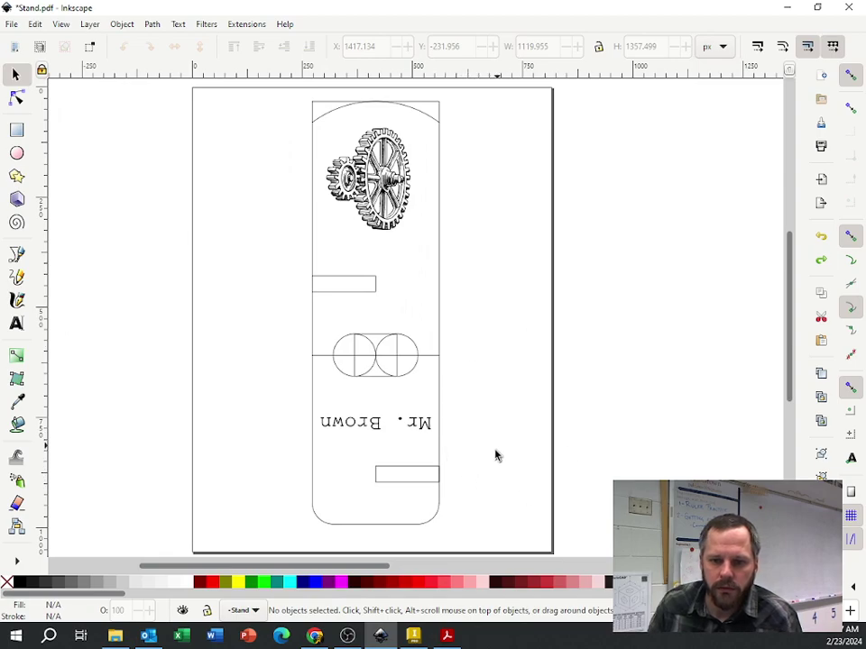
click(383, 430)
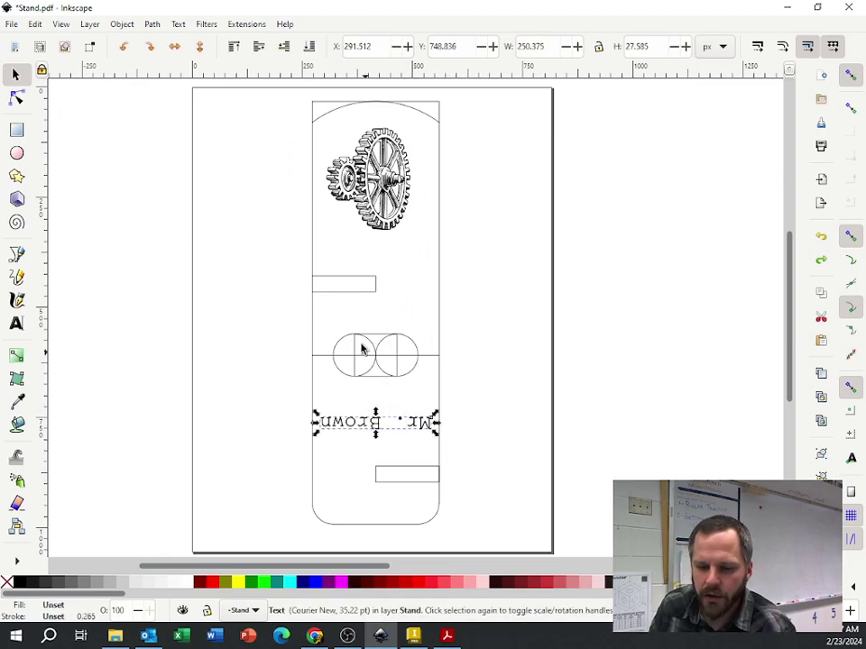
Delete the mirrored name text and place a new text object left of the stand
key(Delete)
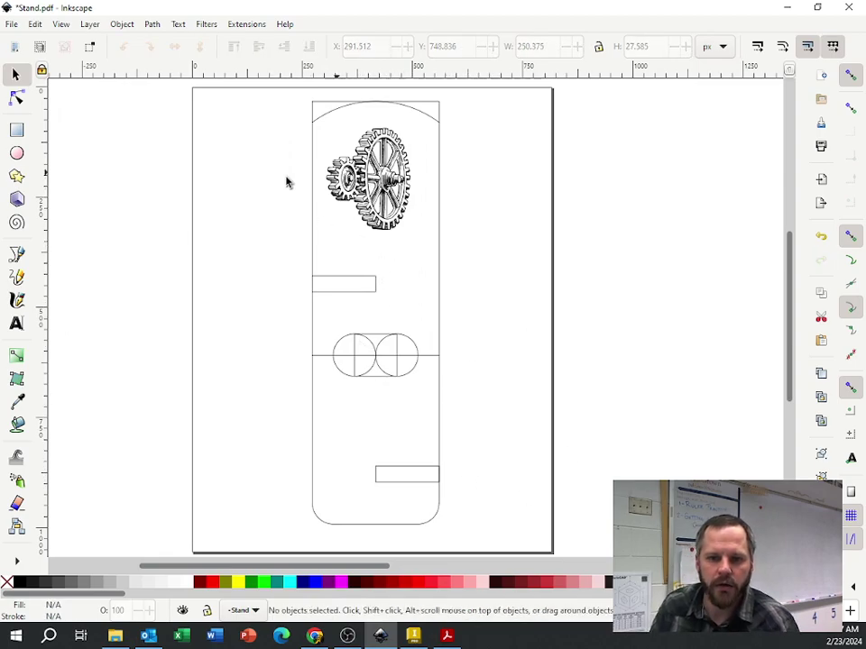
click(16, 324)
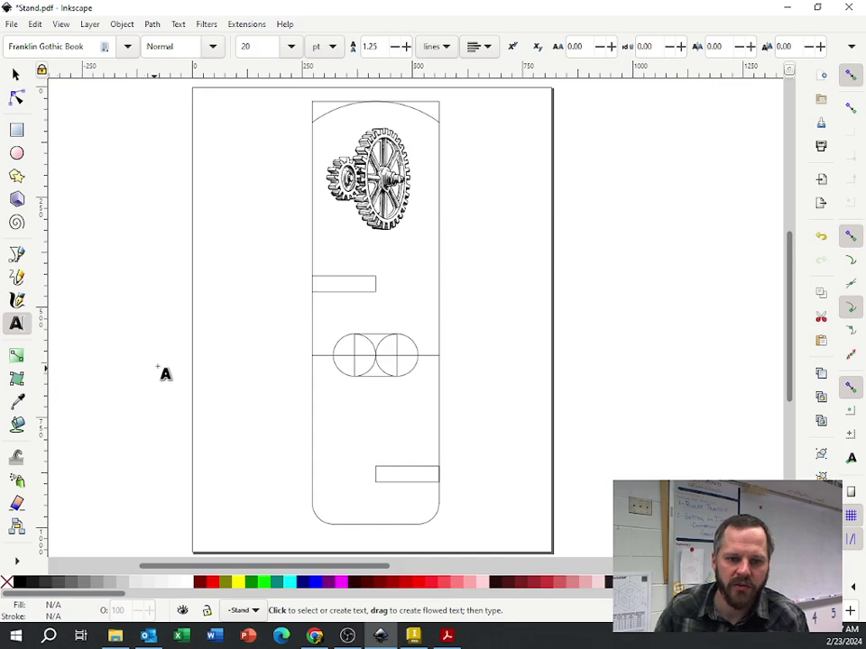
click(159, 367)
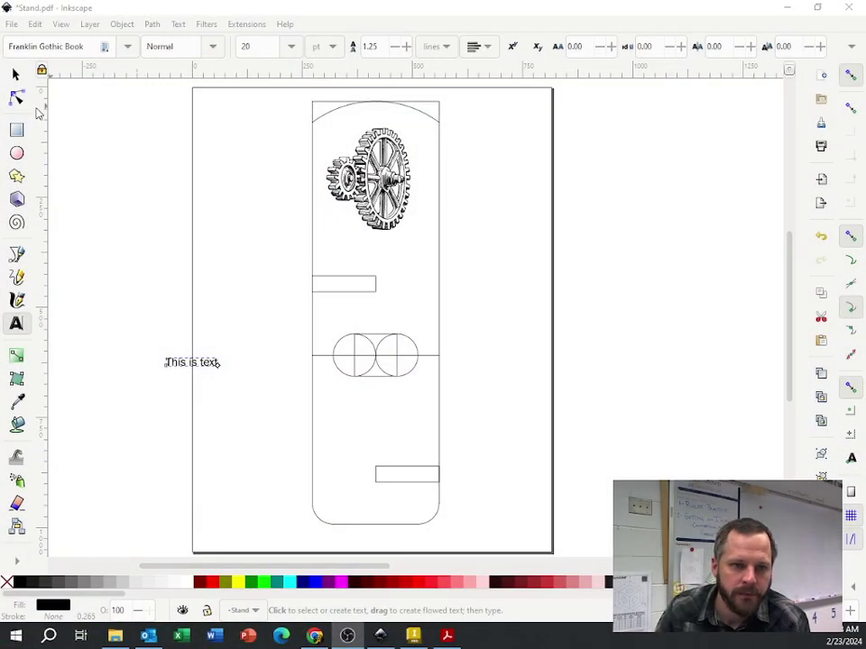
Enlarge the 'This is text' object to roughly 310 × 124 px
click(16, 75)
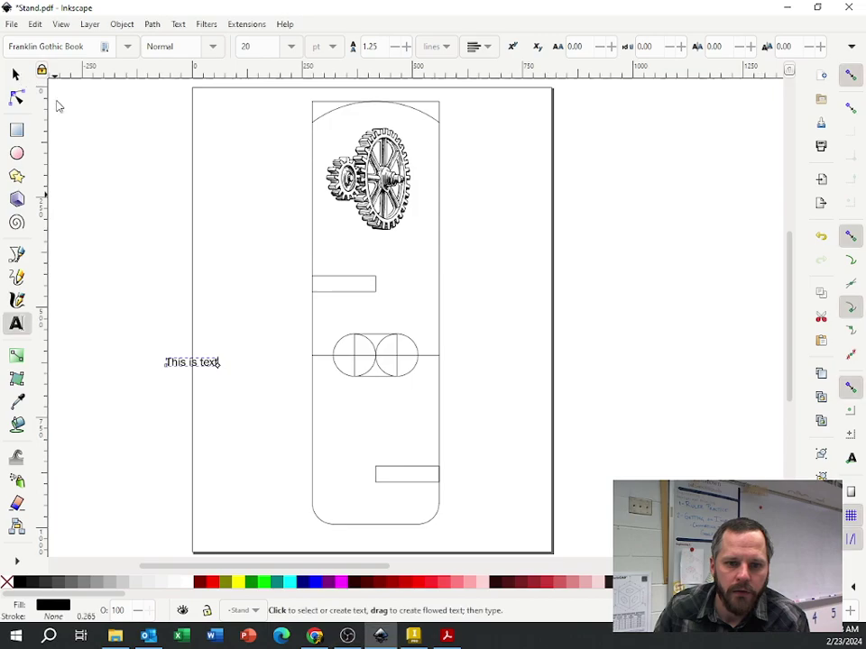
click(191, 361)
drag(225, 377, 311, 418)
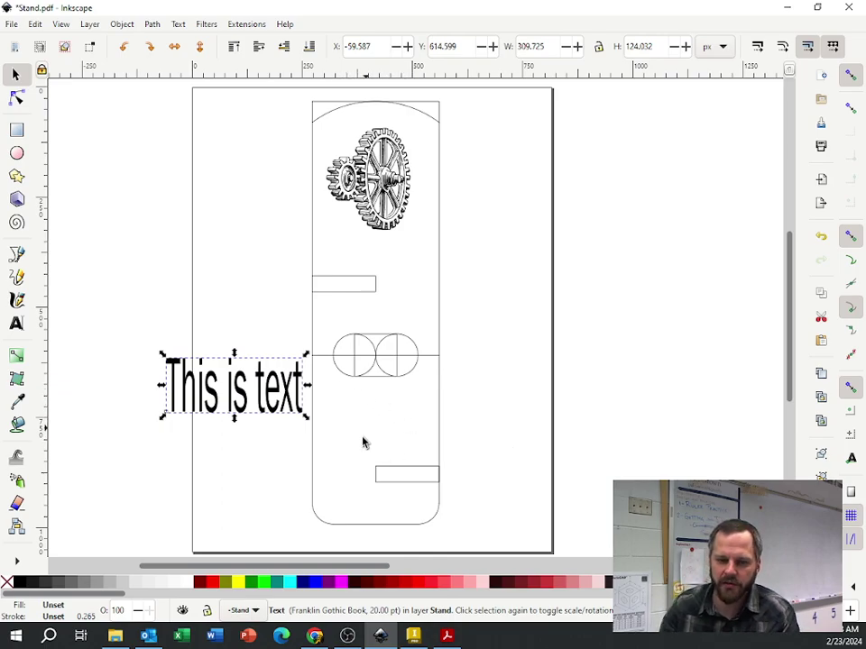
Replace 'This is text' with the teacher's name and flatten it to about 284 × 98 px
double_click(193, 394)
drag(168, 390, 381, 409)
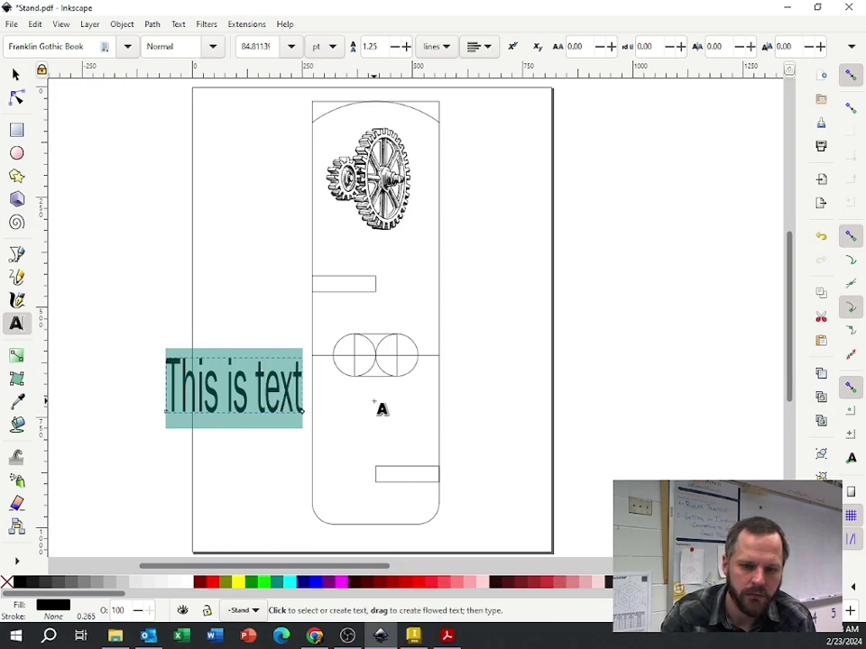
text(Mr. Brown)
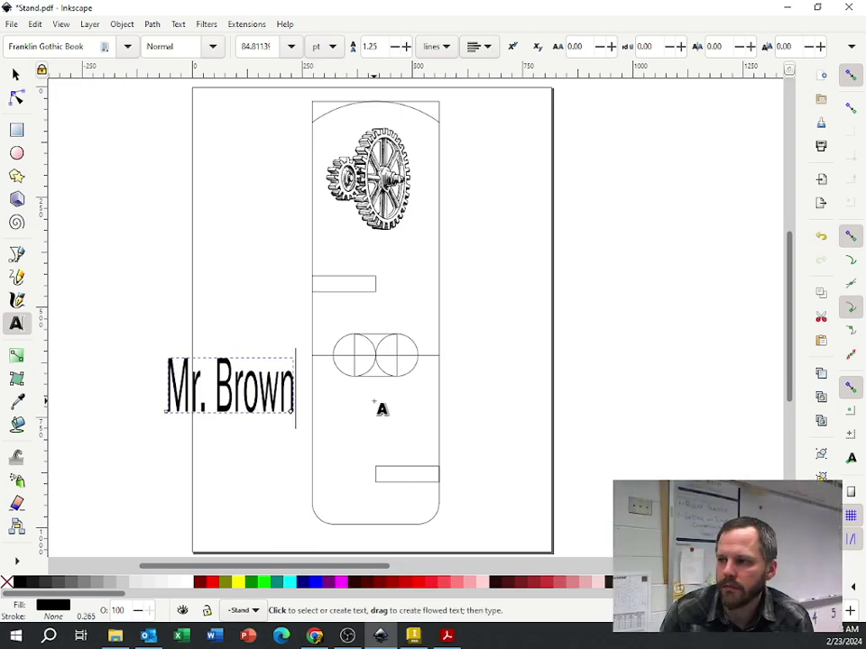
click(16, 73)
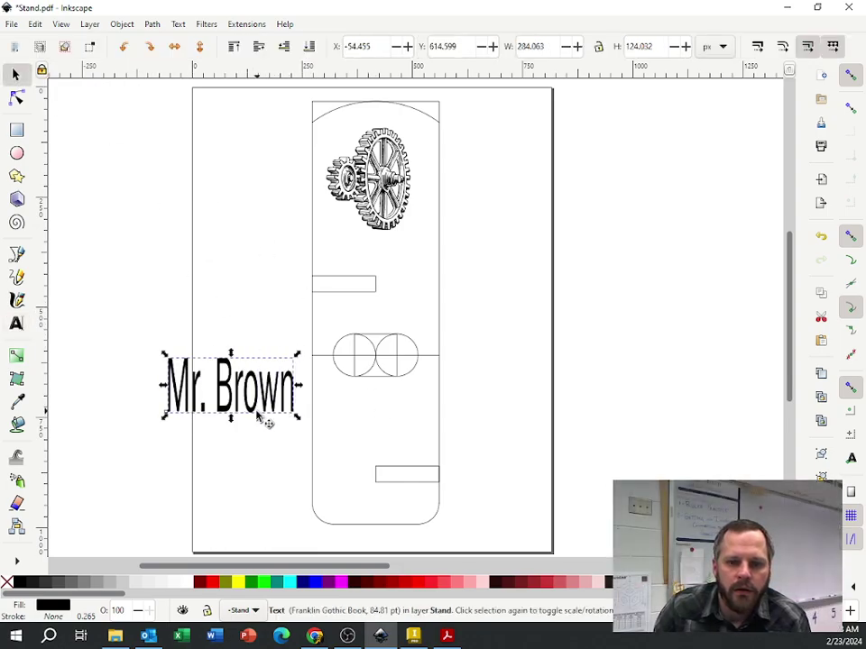
click(270, 456)
click(244, 372)
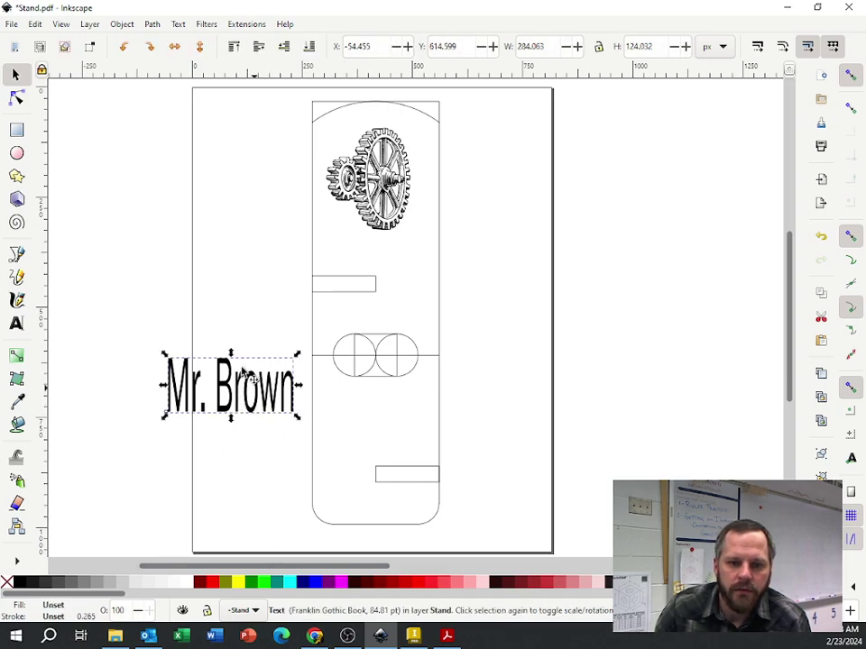
drag(231, 352, 231, 366)
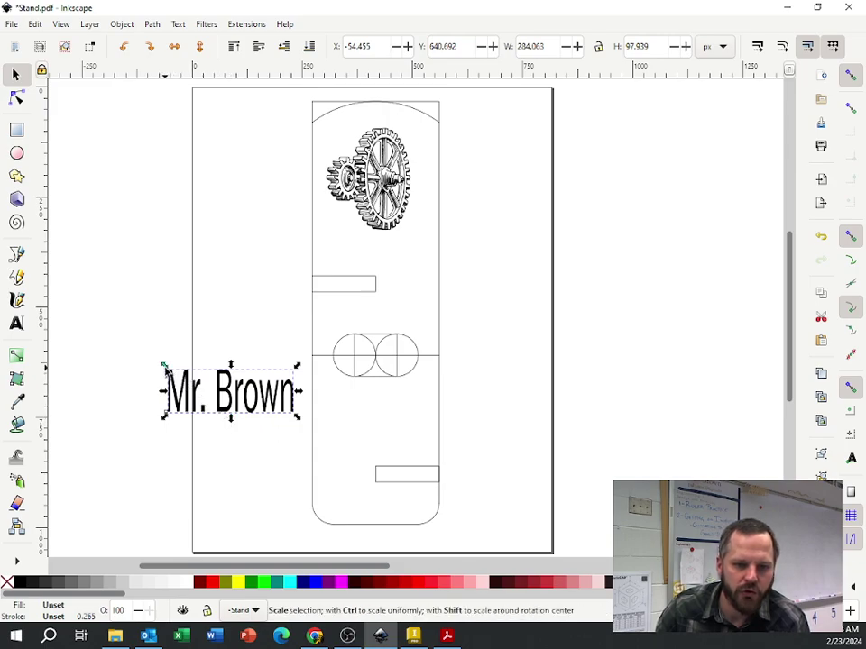
Rotate the name text 180° so it reads upside down
mouse_move(165, 368)
mouse_down()
mouse_move(145, 350)
mouse_move(154, 369)
mouse_move(160, 364)
mouse_up()
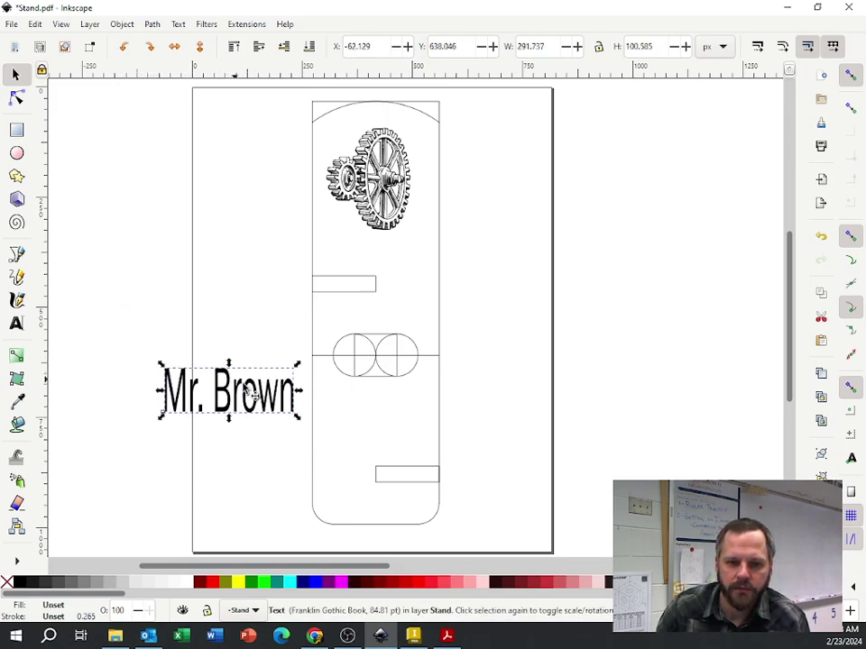
click(123, 47)
click(122, 46)
click(123, 47)
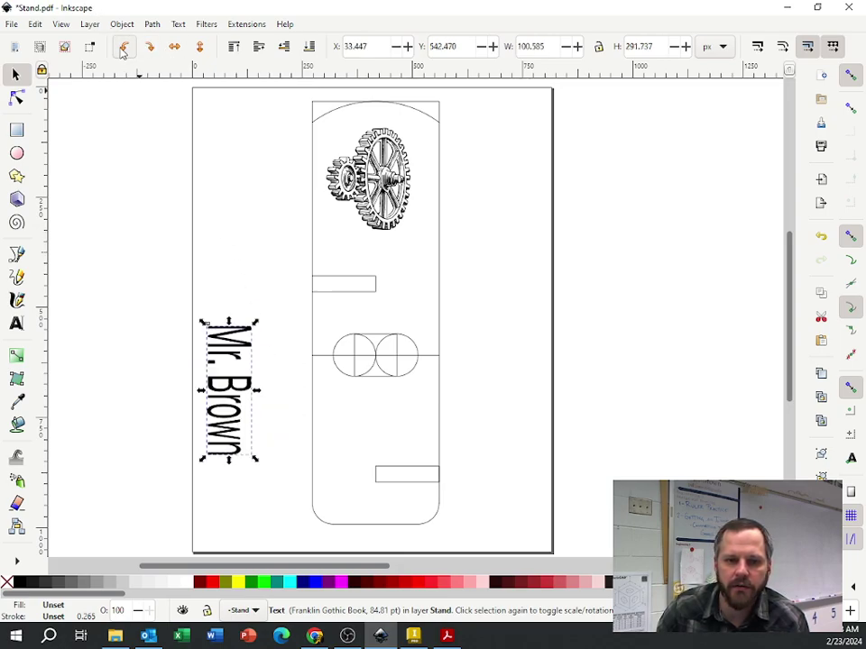
click(123, 47)
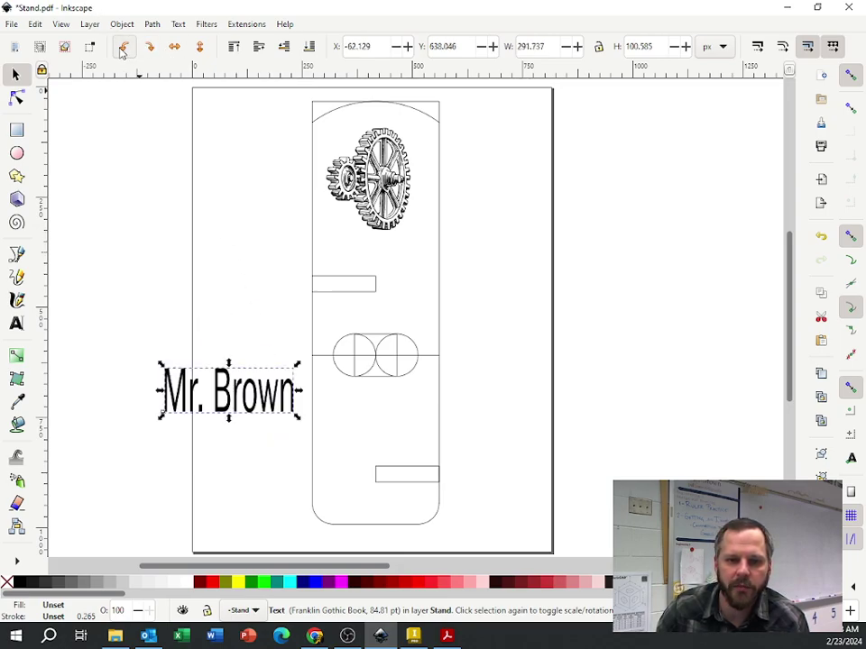
click(254, 439)
click(232, 401)
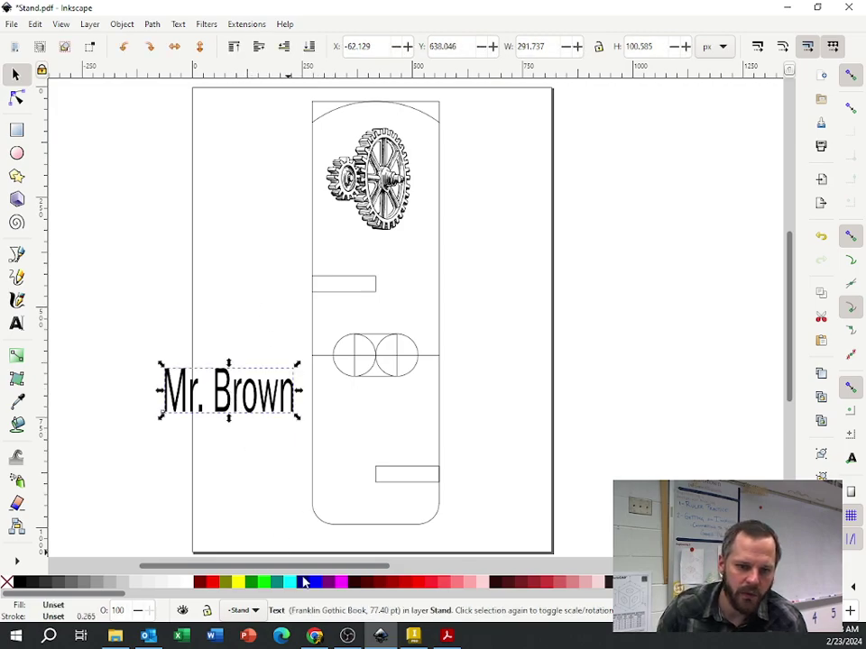
click(236, 407)
click(182, 367)
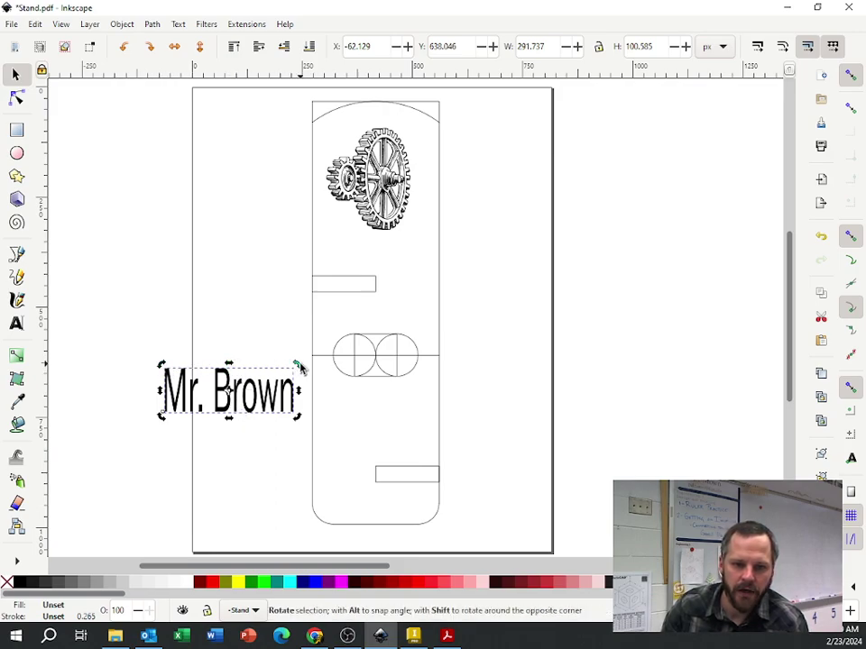
drag(298, 417, 150, 379)
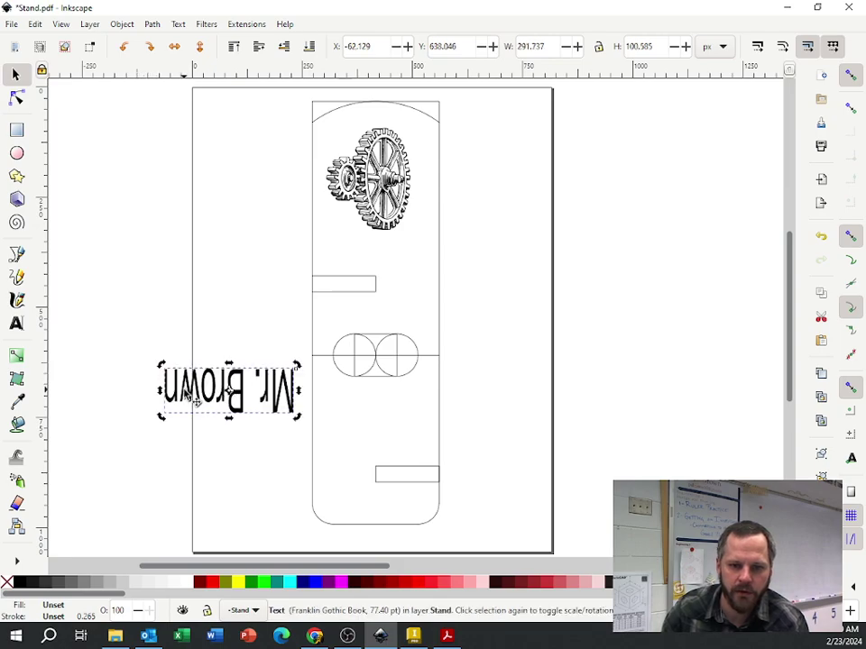
Place the upside-down name on the stand below the circles, shrunk to about 247 × 71 px
click(233, 408)
drag(232, 407, 373, 437)
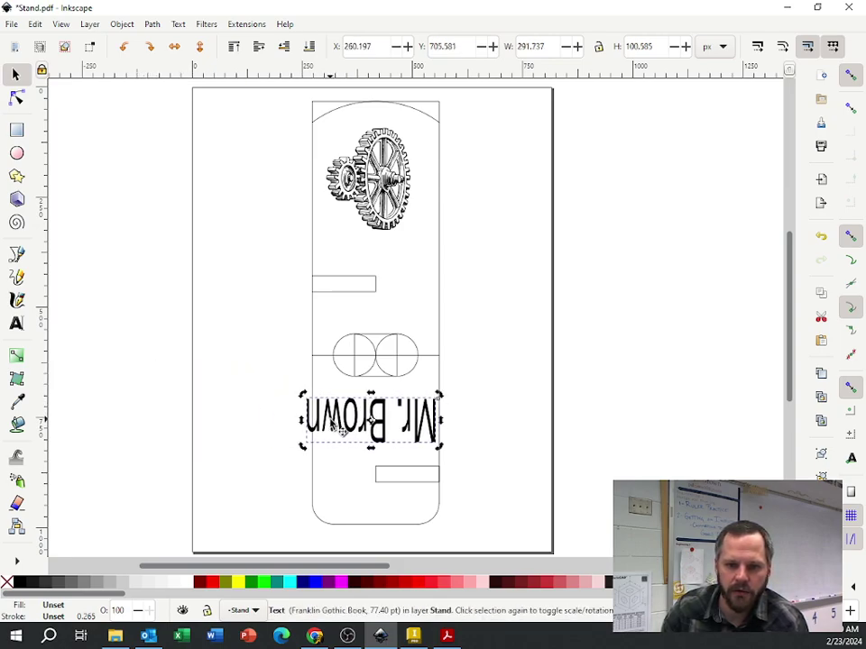
drag(302, 446, 323, 434)
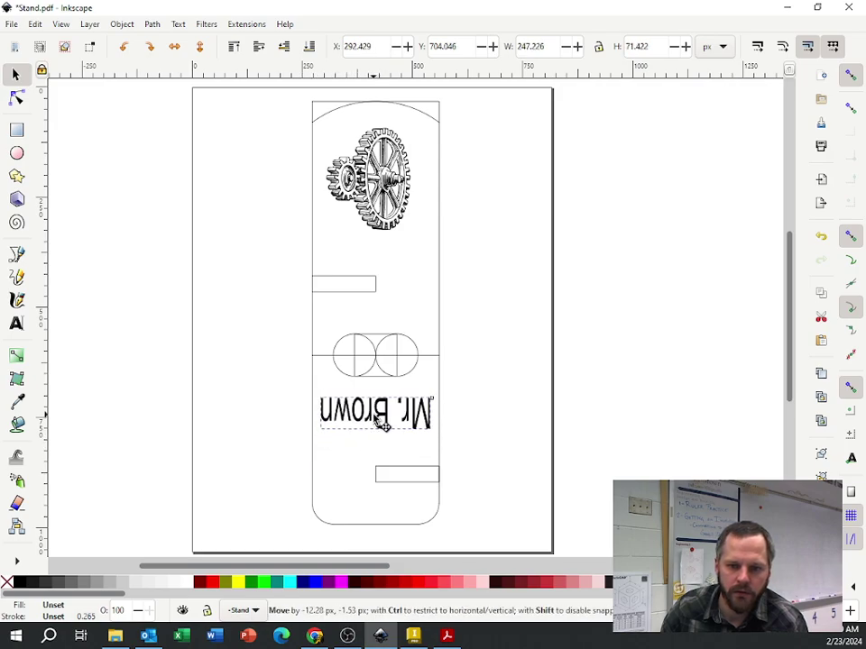
drag(383, 424, 382, 423)
Delete the gear image from the canvas
click(541, 372)
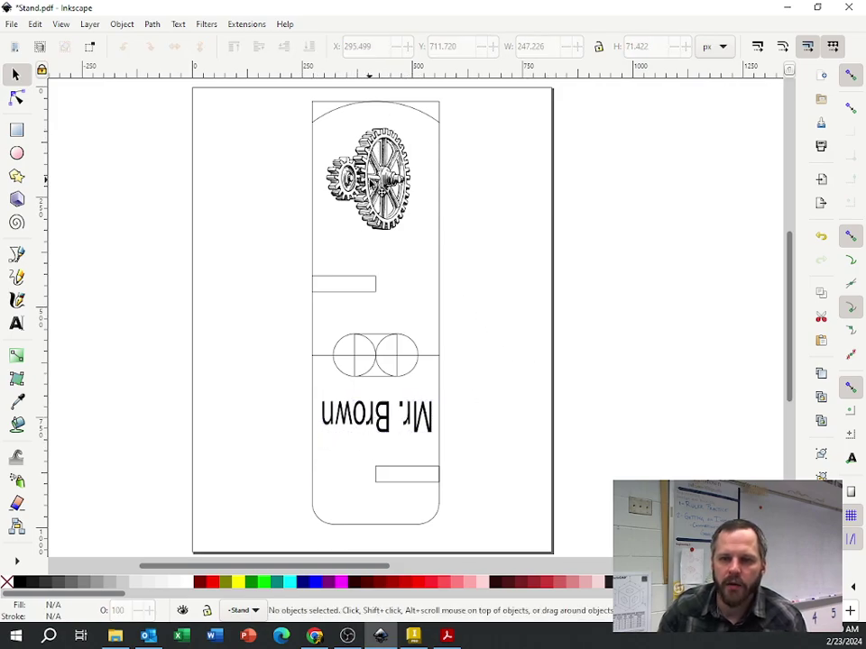
drag(306, 113, 431, 241)
key(Delete)
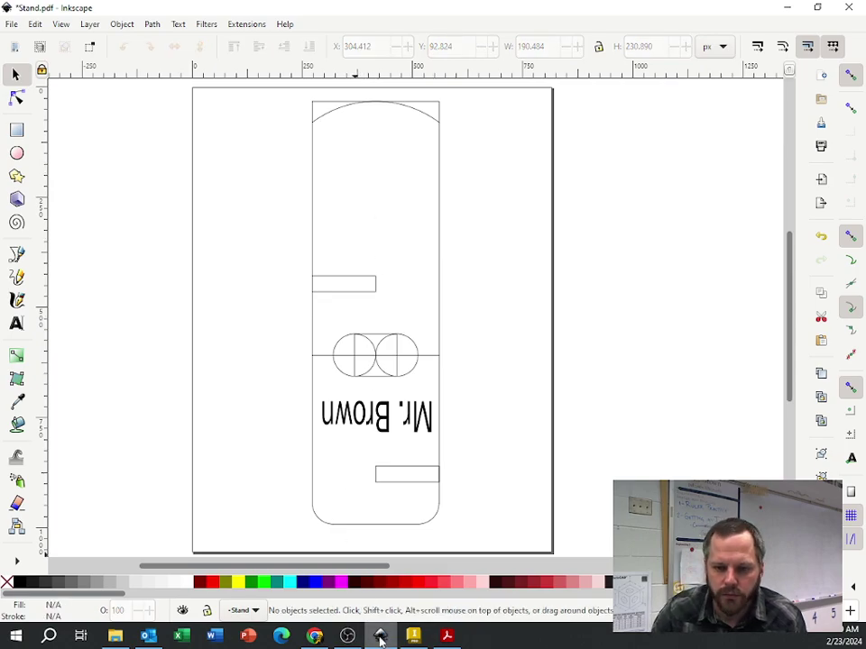
Rerun the 'gear' image search and filter the results to Type: Line Drawing
click(315, 636)
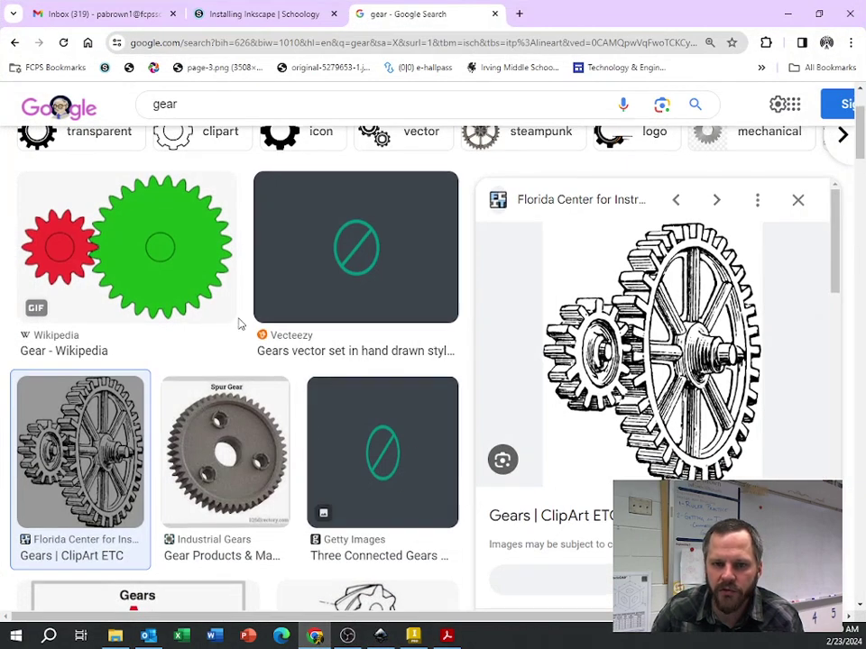
scroll(230, 270, up, 3)
click(194, 130)
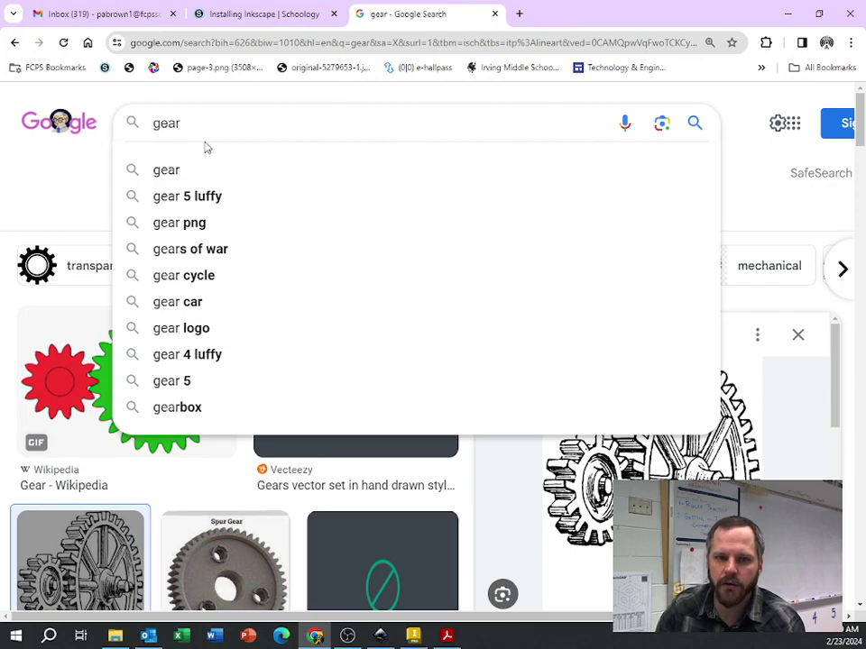
key(Return)
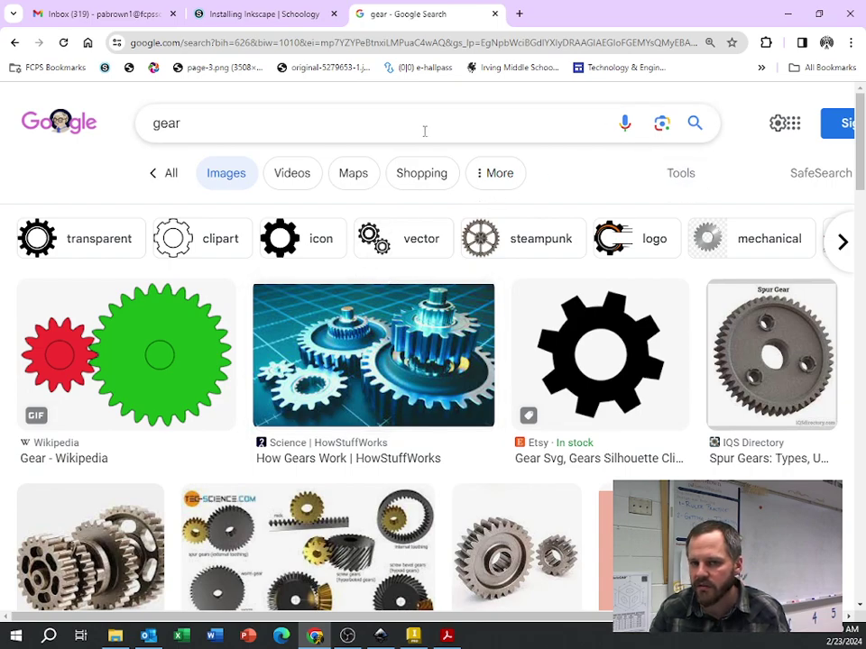
click(666, 177)
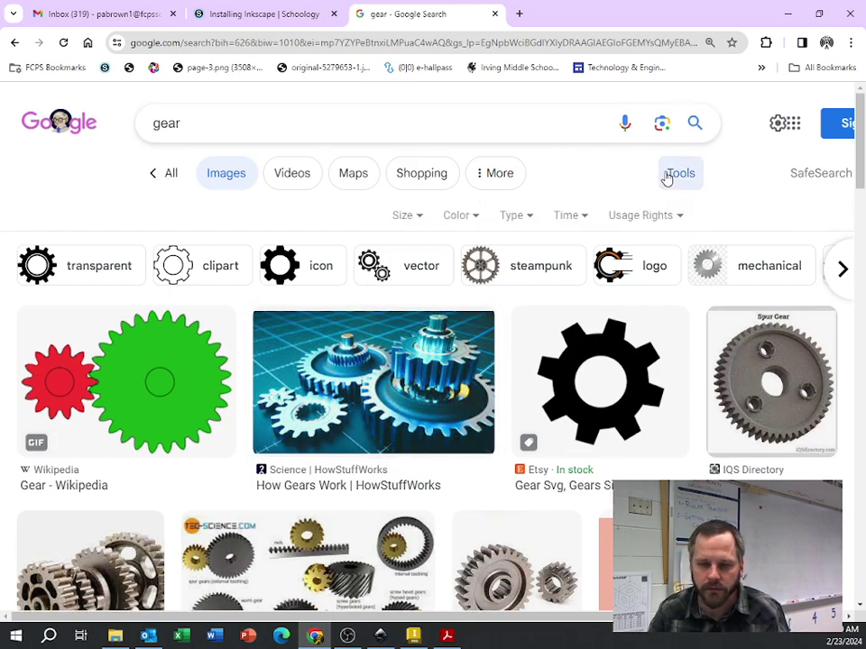
click(413, 216)
click(521, 220)
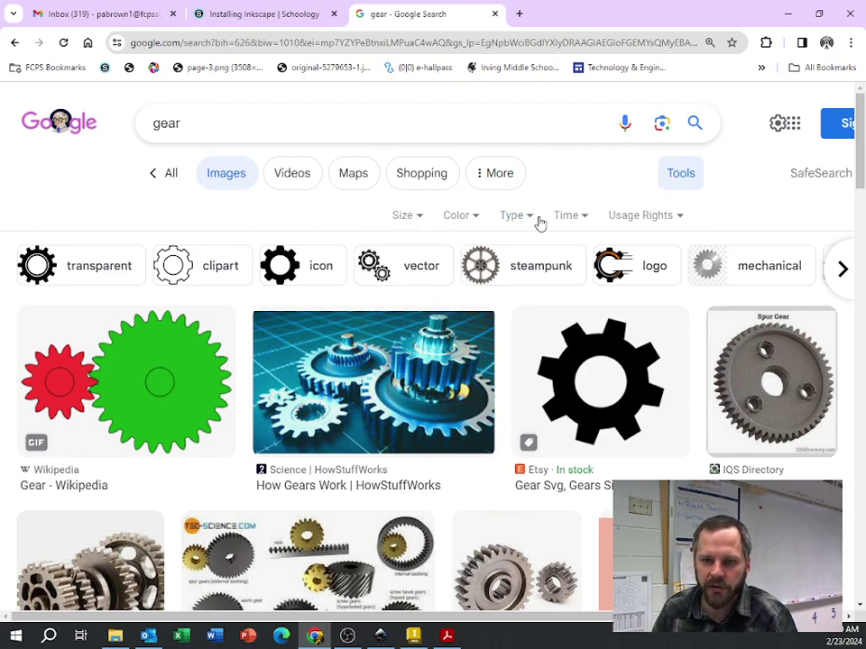
click(522, 220)
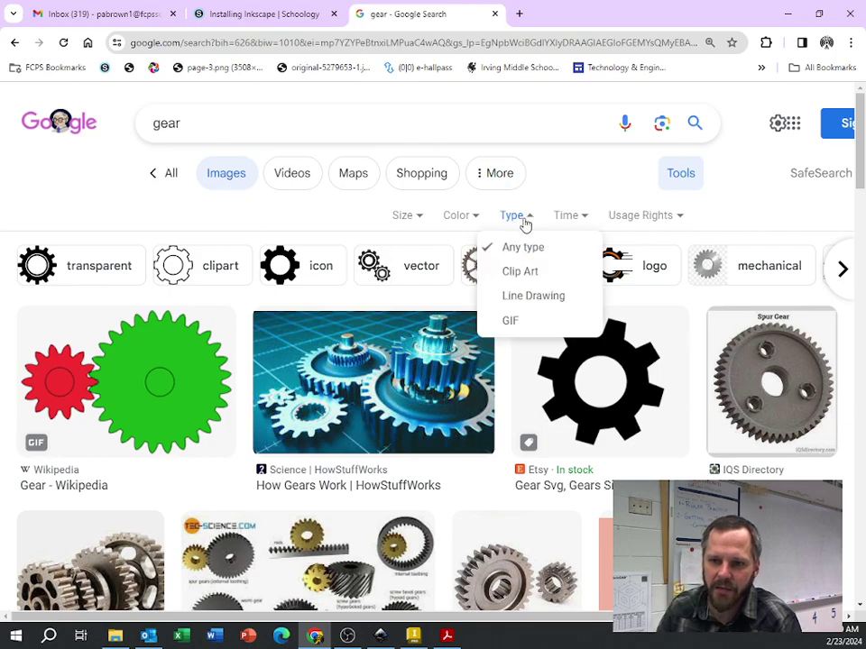
click(541, 297)
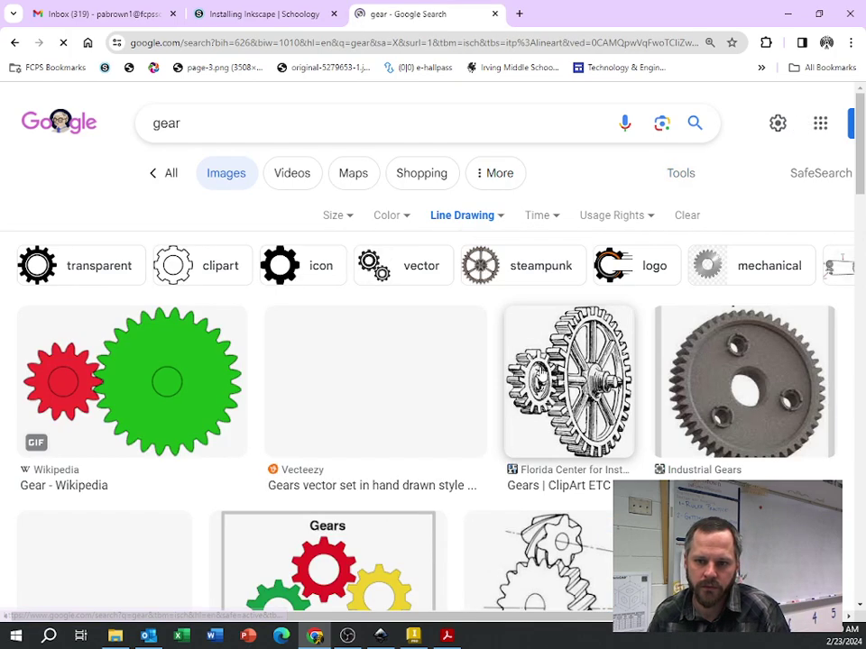
Copy the two-gear ClipArt ETC line drawing from its preview
scroll(468, 364, down, 10)
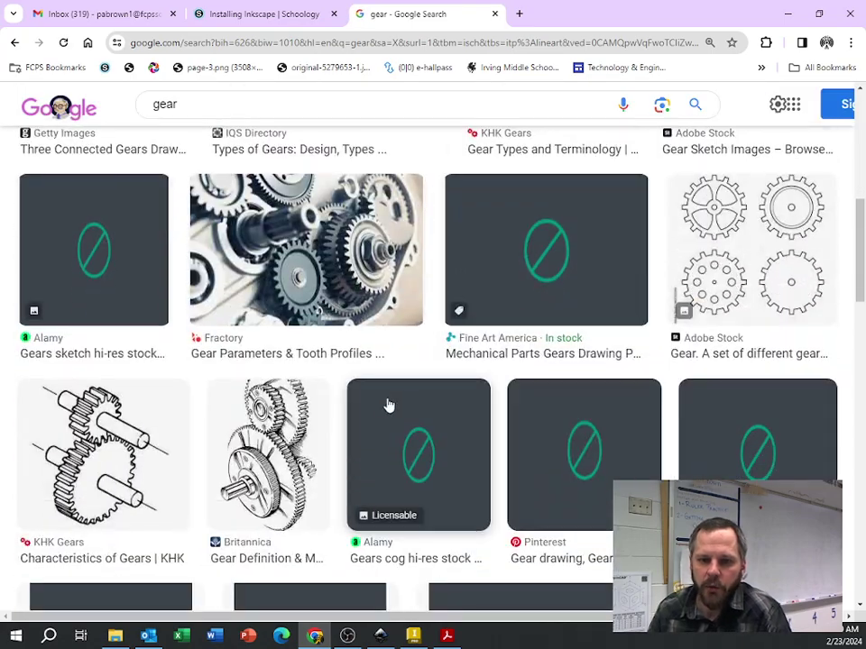
scroll(532, 496, down, 4)
scroll(524, 486, up, 12)
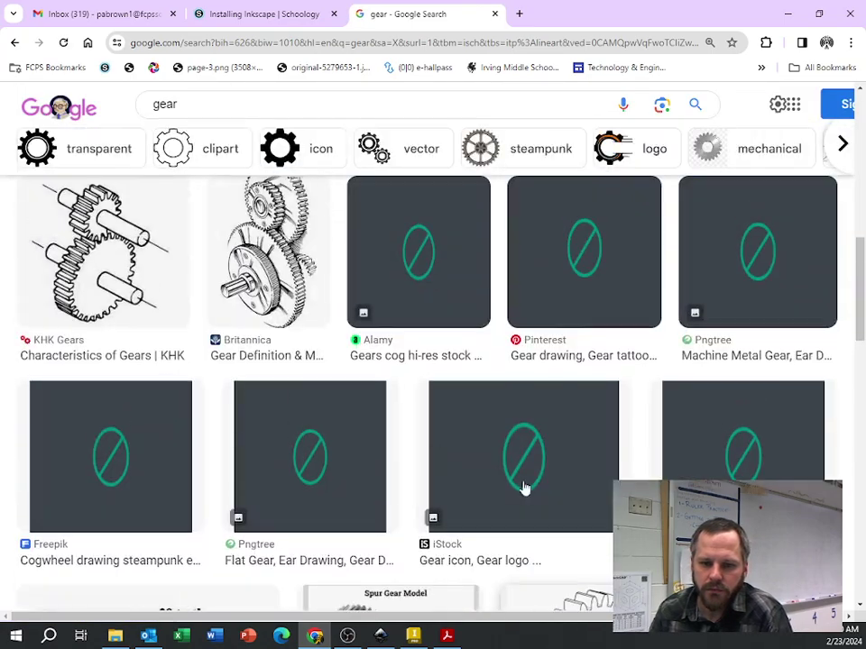
scroll(433, 378, up, 2)
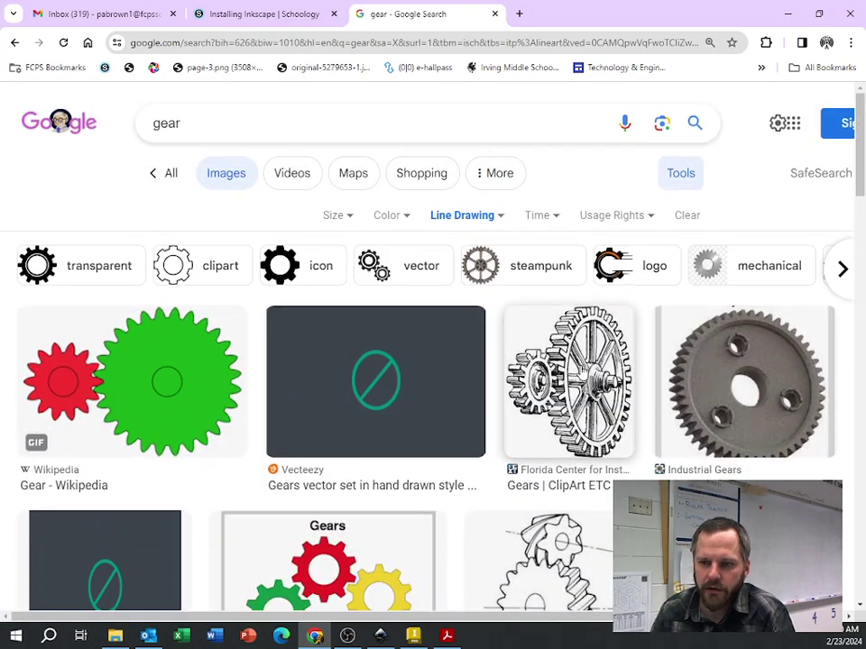
click(584, 371)
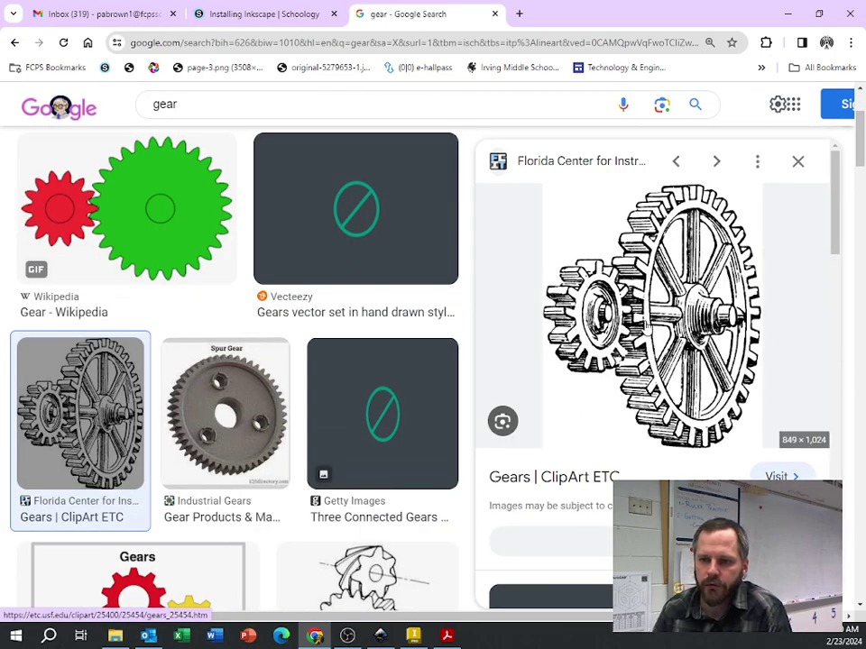
right_click(647, 320)
click(708, 271)
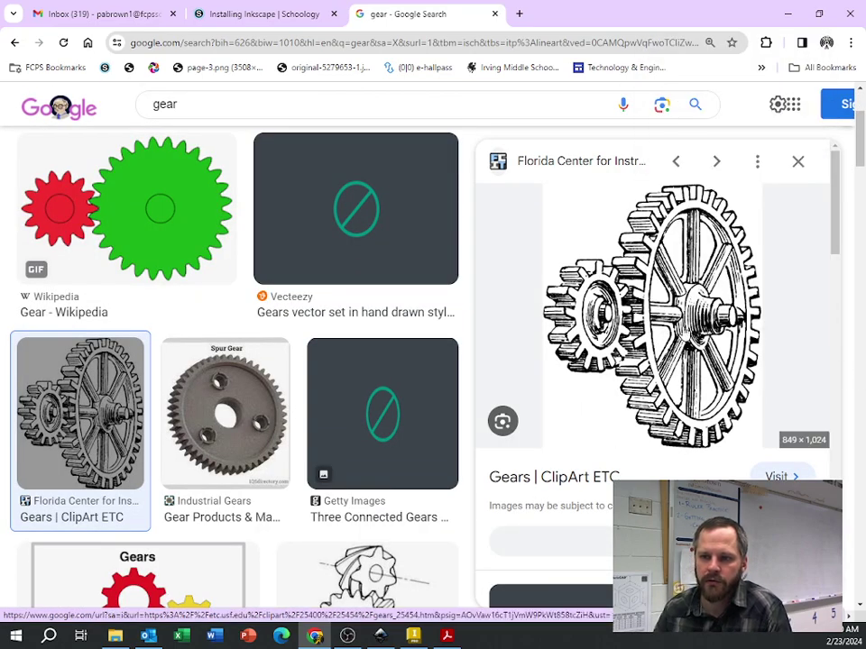
Paste the copied gear drawing onto the Inkscape canvas
click(793, 15)
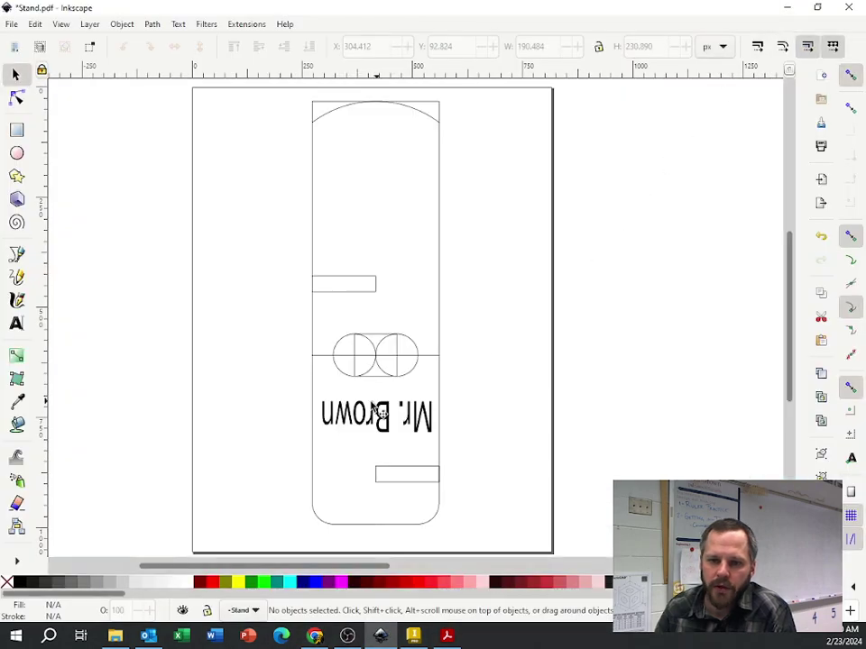
right_click(471, 251)
click(519, 332)
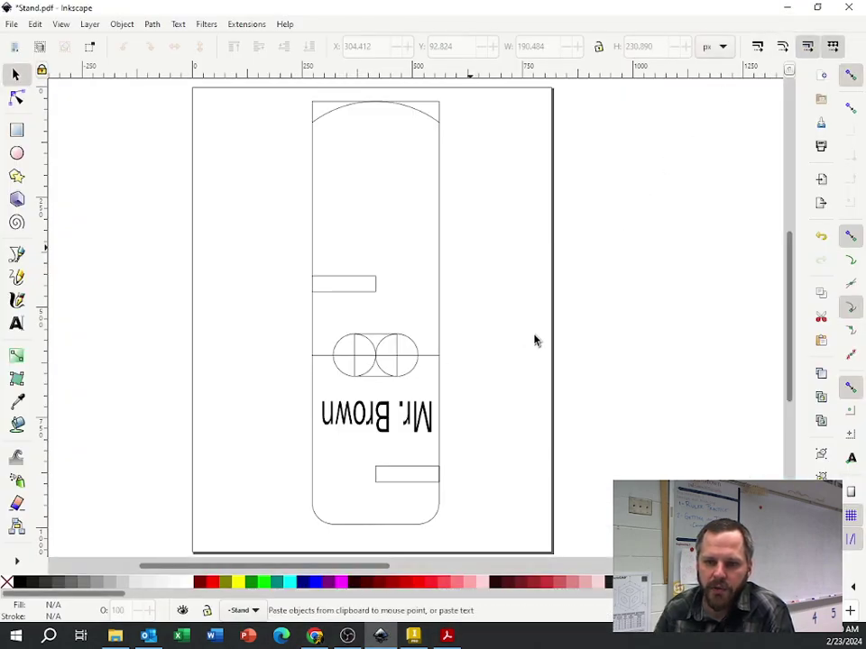
Try shrinking the gear onto the stand, then undo back to full size
scroll(539, 335, down, 3)
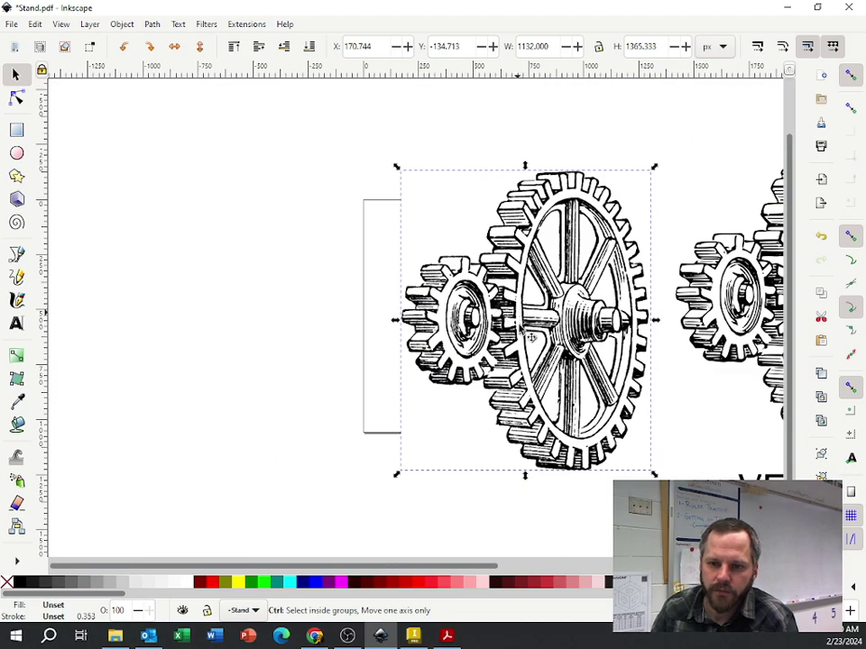
drag(523, 321, 466, 256)
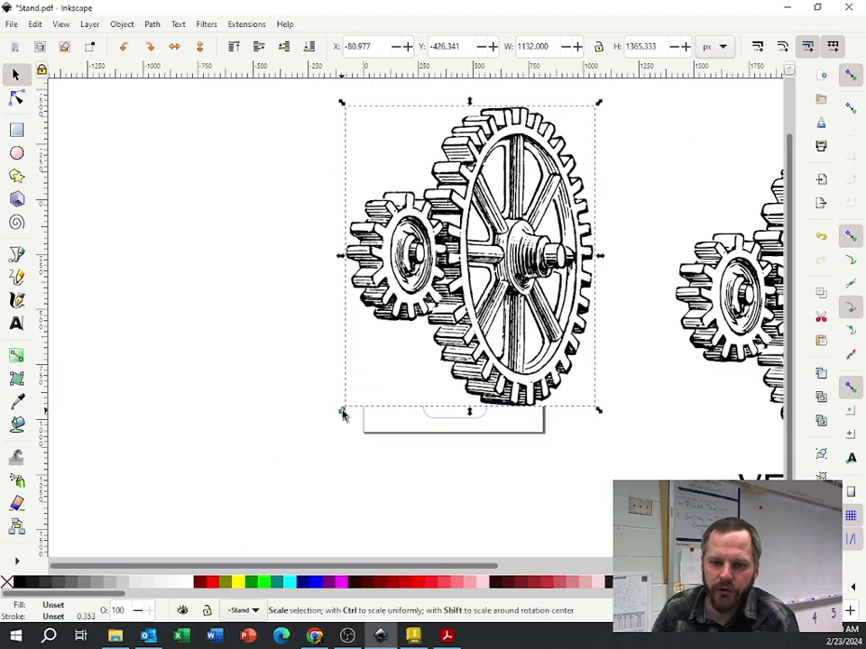
drag(342, 410, 529, 185)
drag(565, 144, 454, 245)
scroll(454, 245, up, 7)
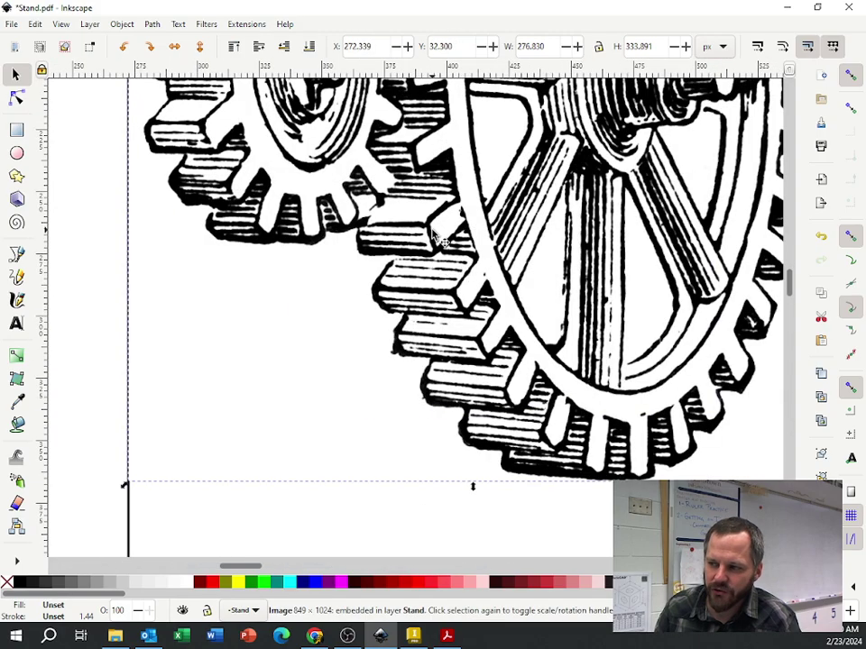
scroll(469, 218, down, 5)
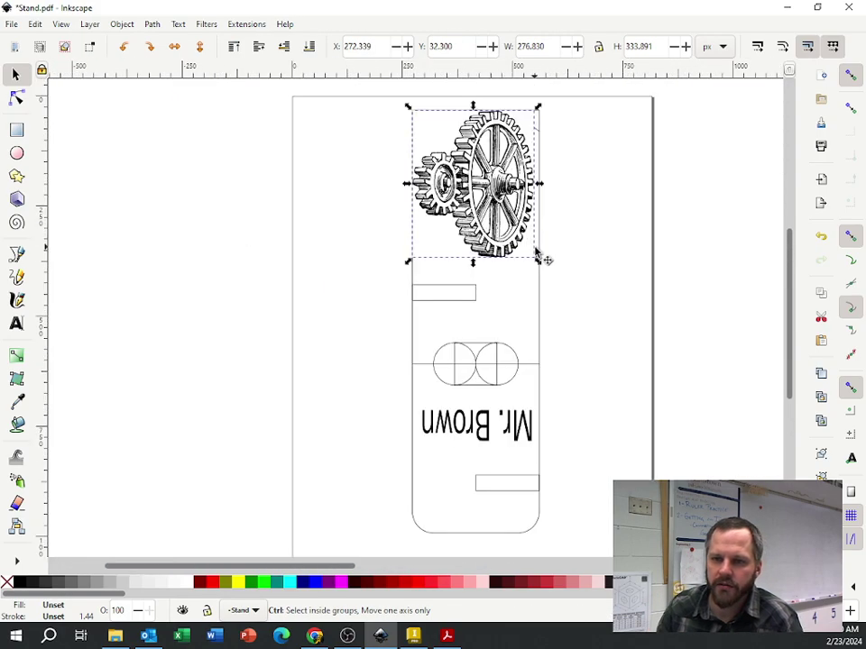
key(ctrl+z)
key(ctrl+z)
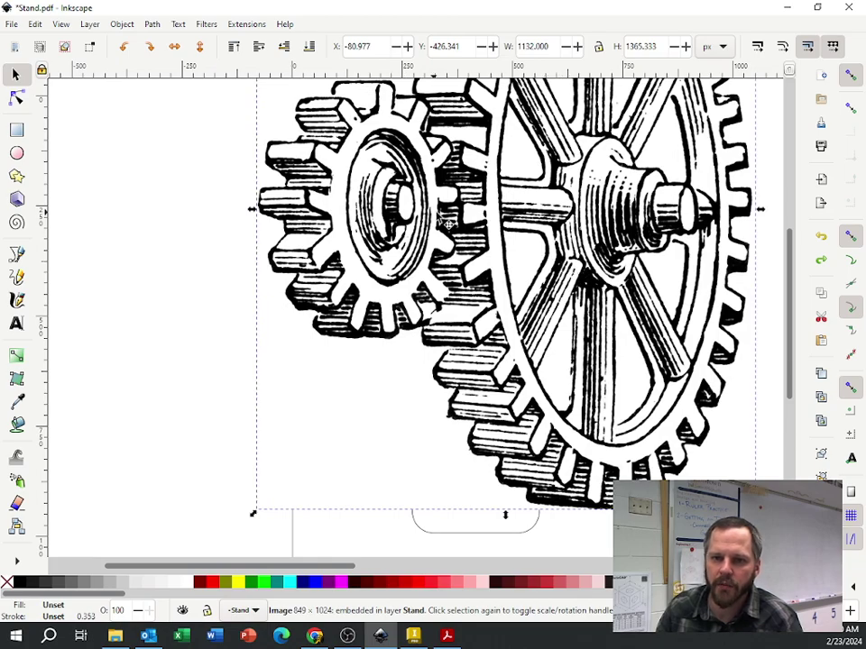
Move the full-size gear image left beside the stand and select it
scroll(461, 268, down, 2)
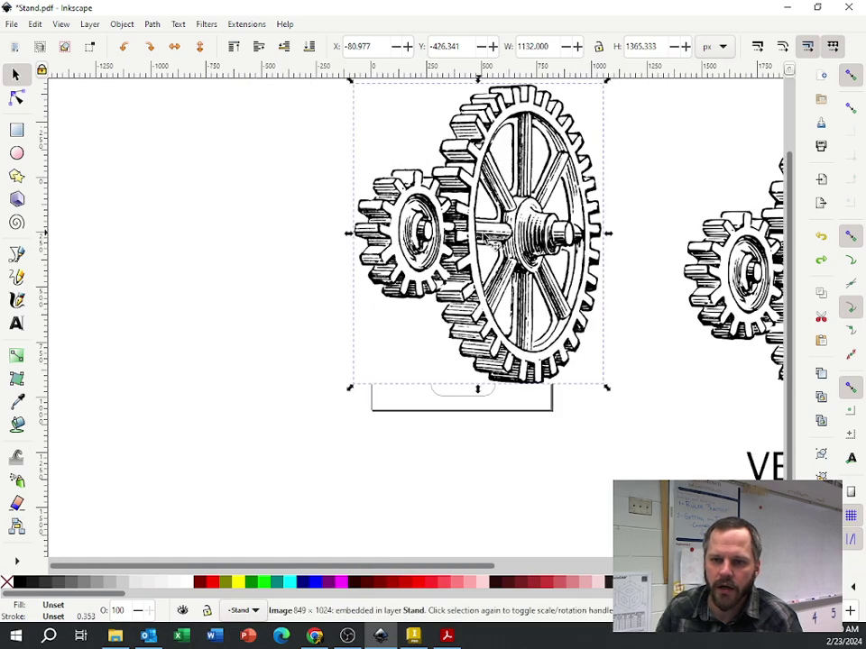
drag(399, 254, 140, 263)
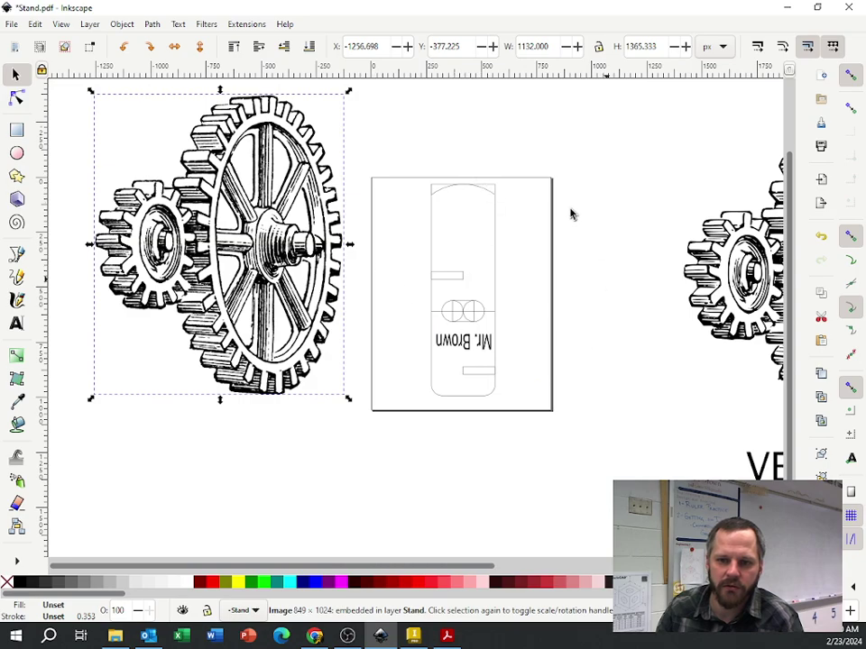
drag(353, 261, 653, 328)
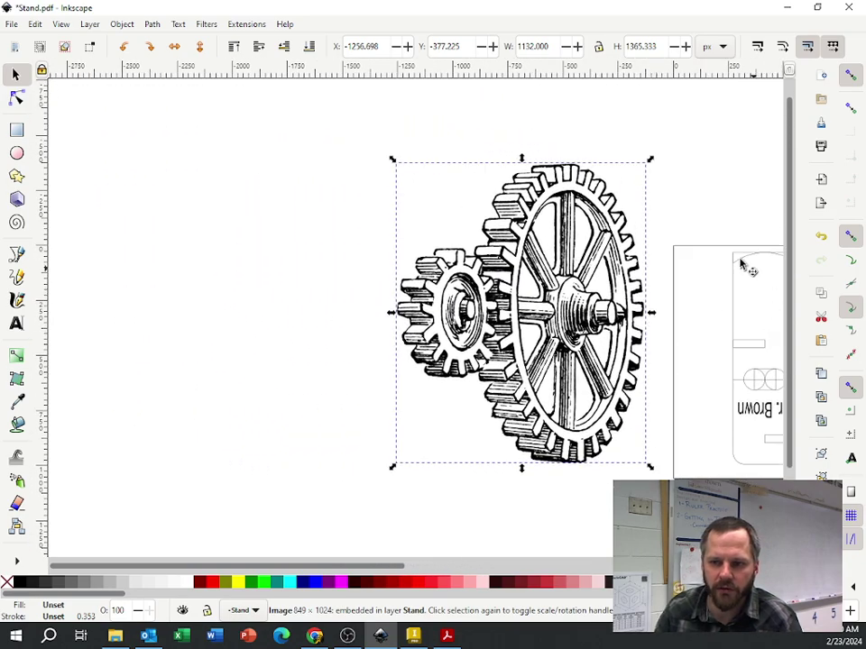
scroll(491, 320, up, 2)
scroll(531, 311, down, 1)
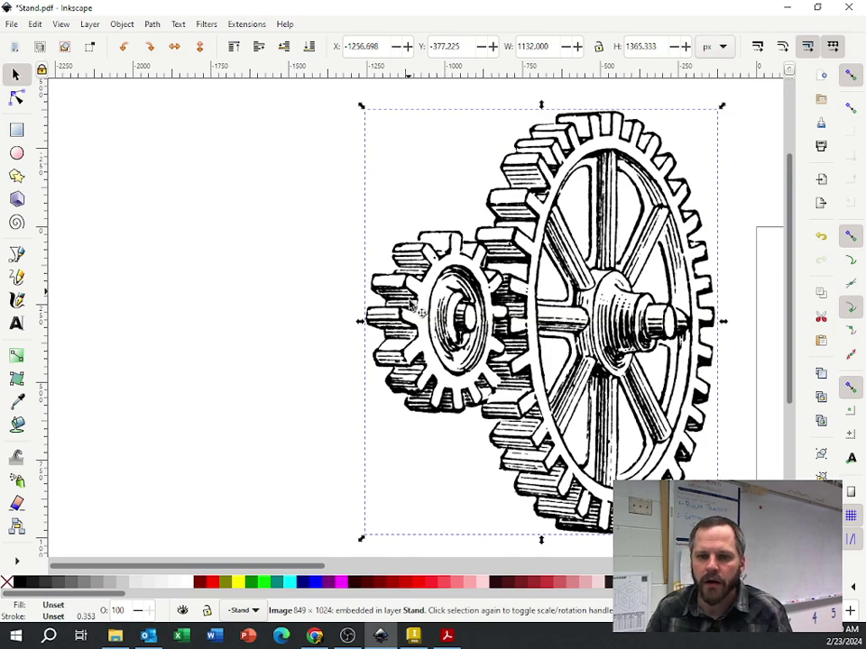
scroll(420, 315, up, 8)
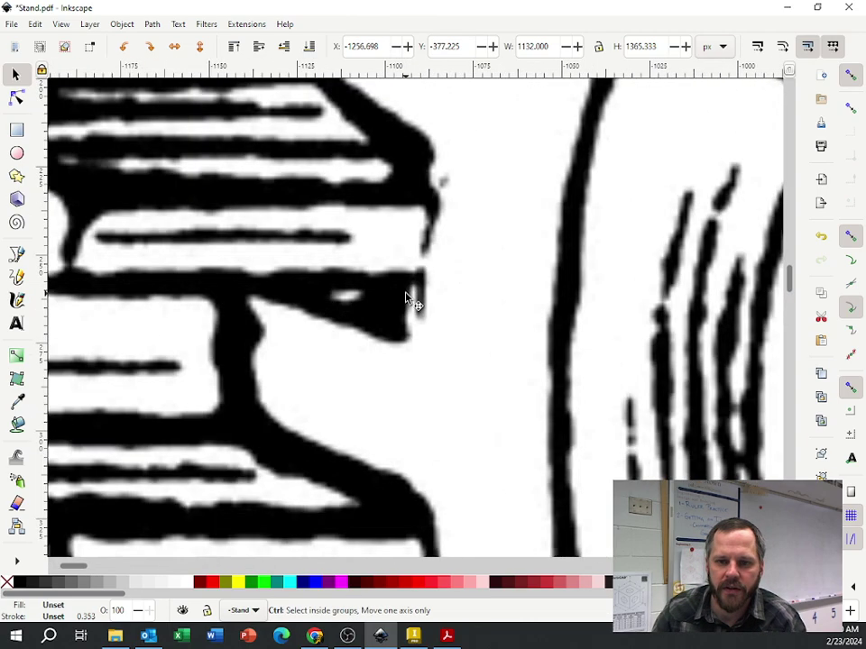
scroll(387, 274, up, 1)
scroll(386, 276, down, 10)
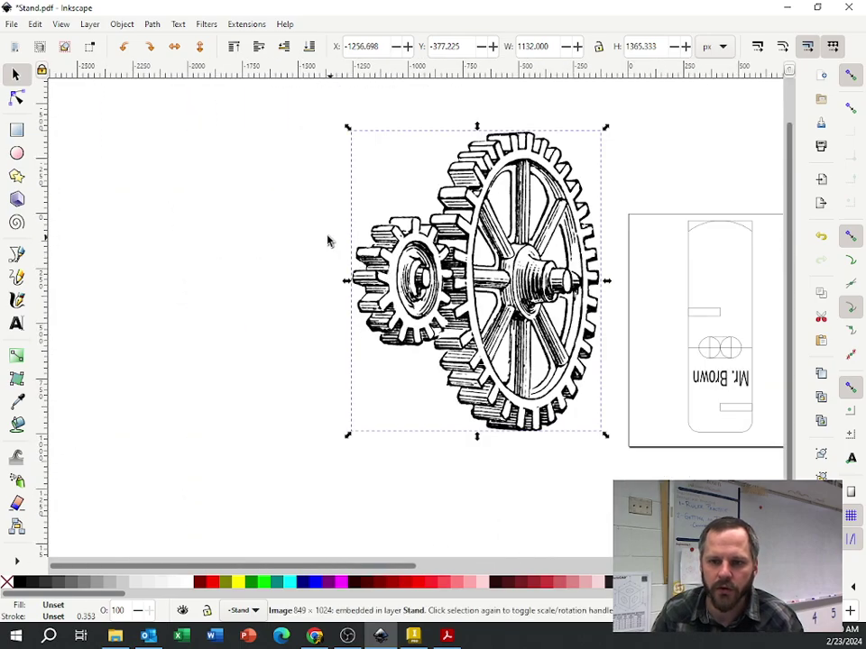
click(327, 241)
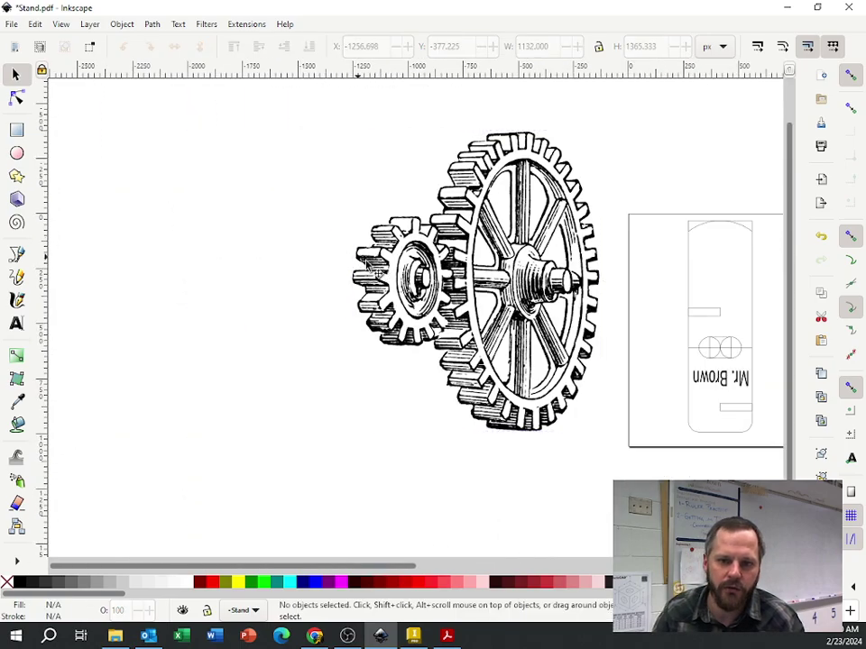
scroll(328, 241, up, 1)
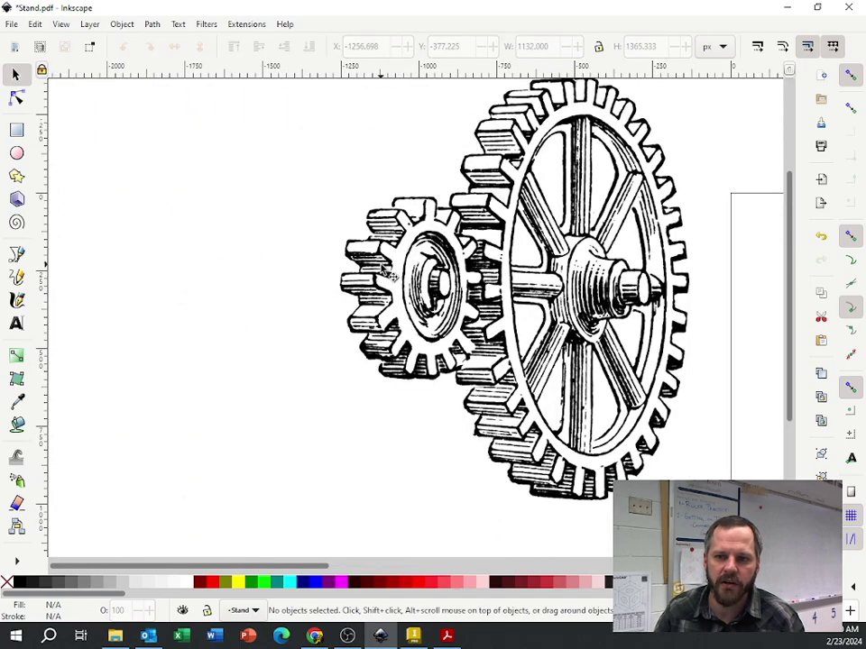
click(456, 244)
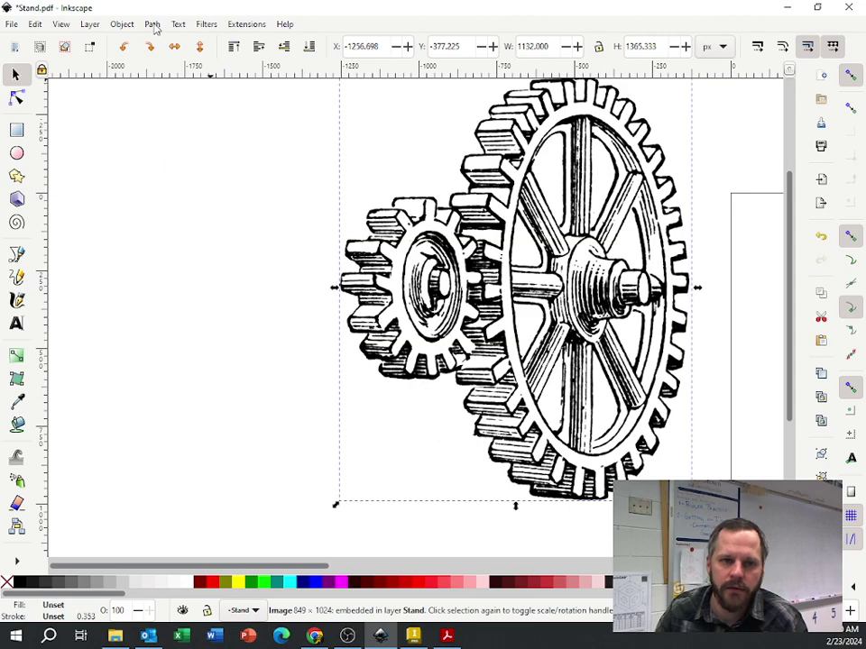
Trace the gear image with Trace Bitmap at brightness cutoff 0.450, then close the dialog
click(153, 25)
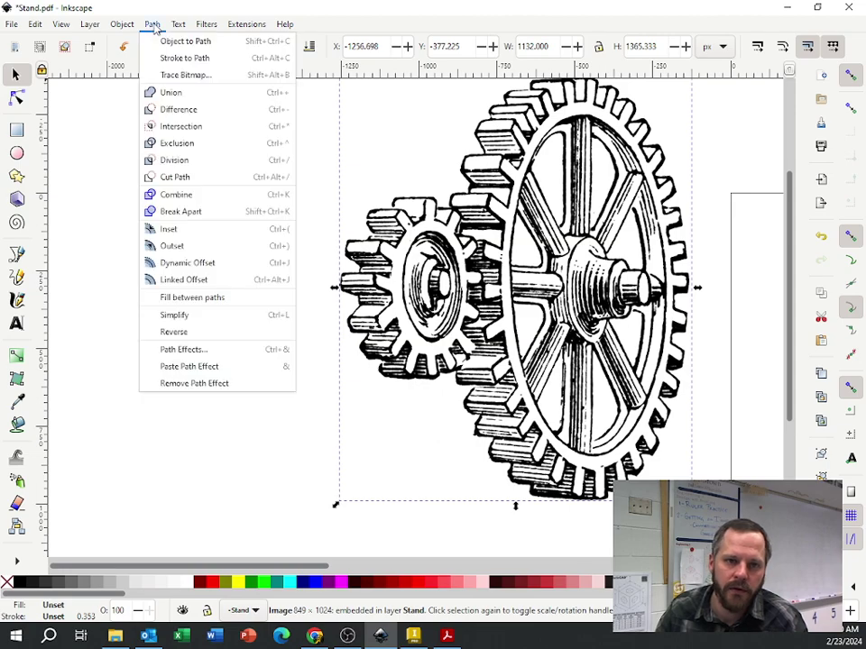
click(215, 75)
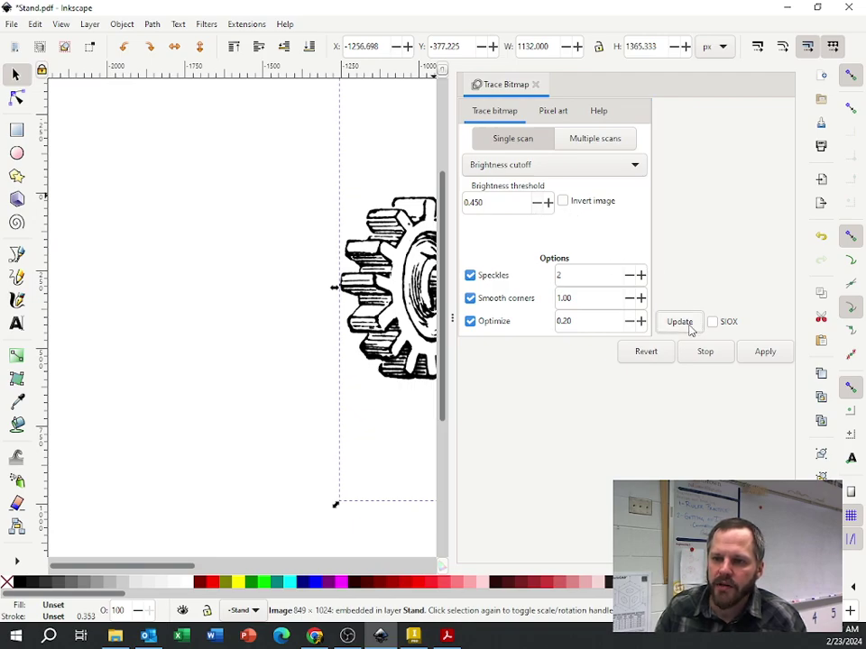
click(681, 322)
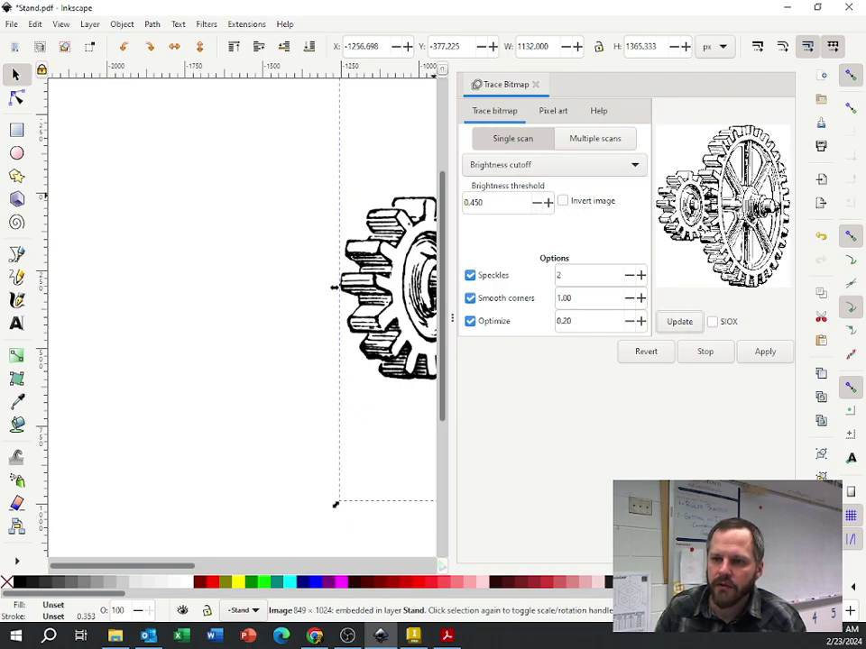
click(769, 357)
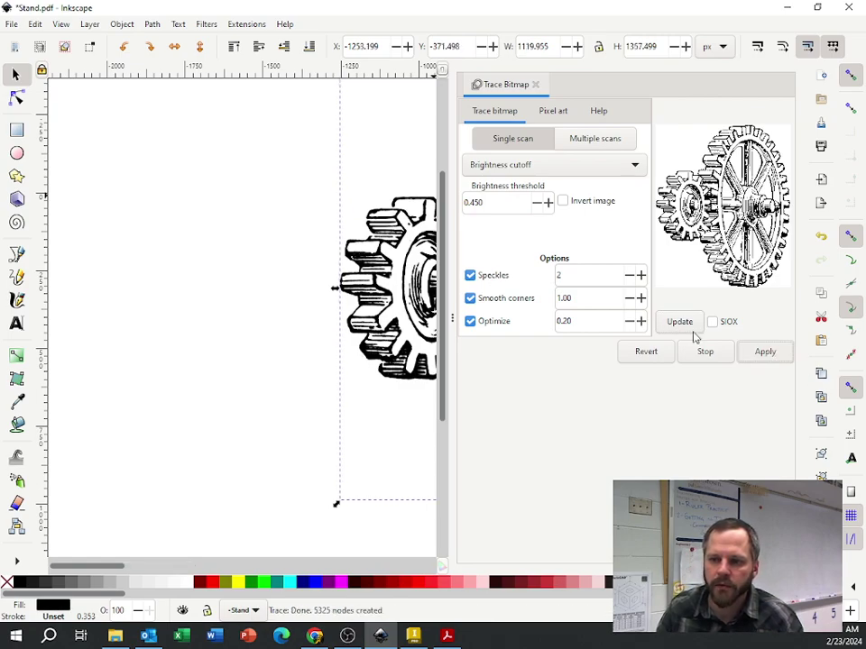
click(535, 84)
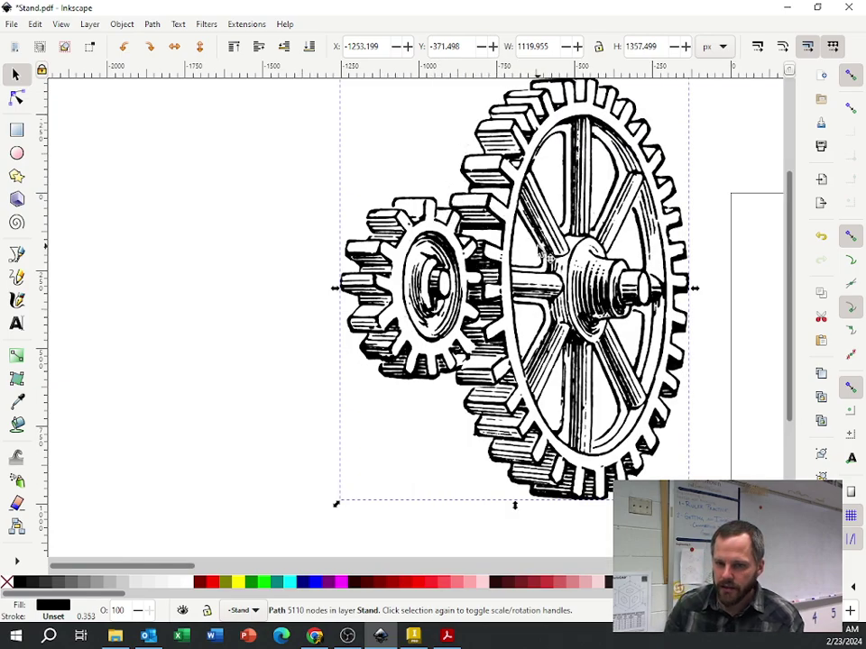
Shift the traced vector gear horizontally left beside the original picture, then deselect
scroll(321, 272, up, 5)
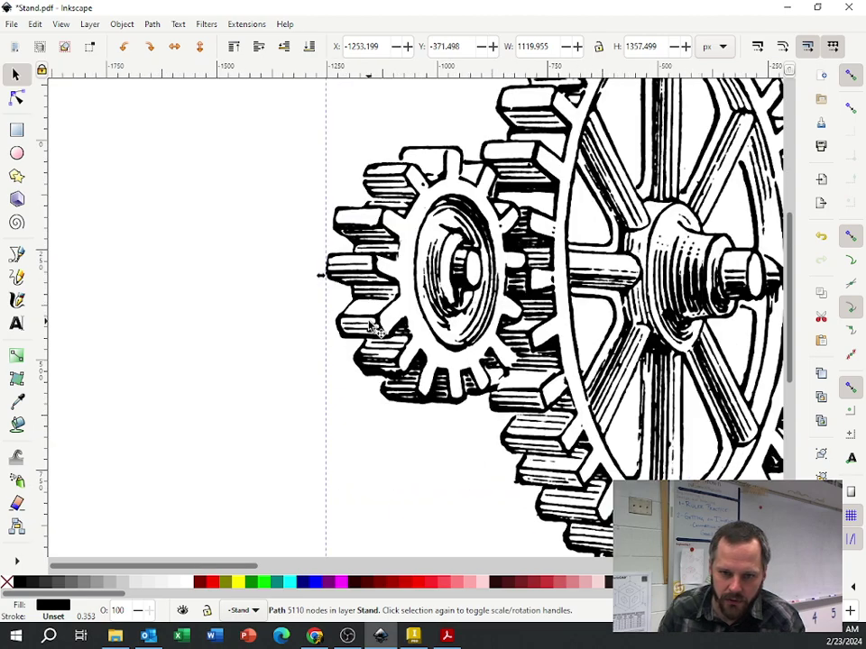
scroll(397, 325, up, 8)
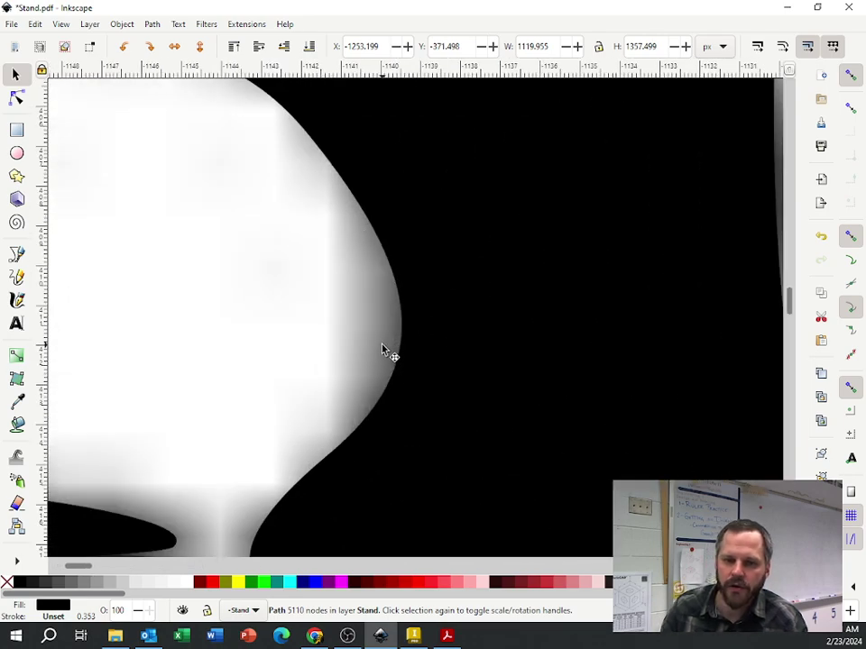
scroll(380, 352, down, 6)
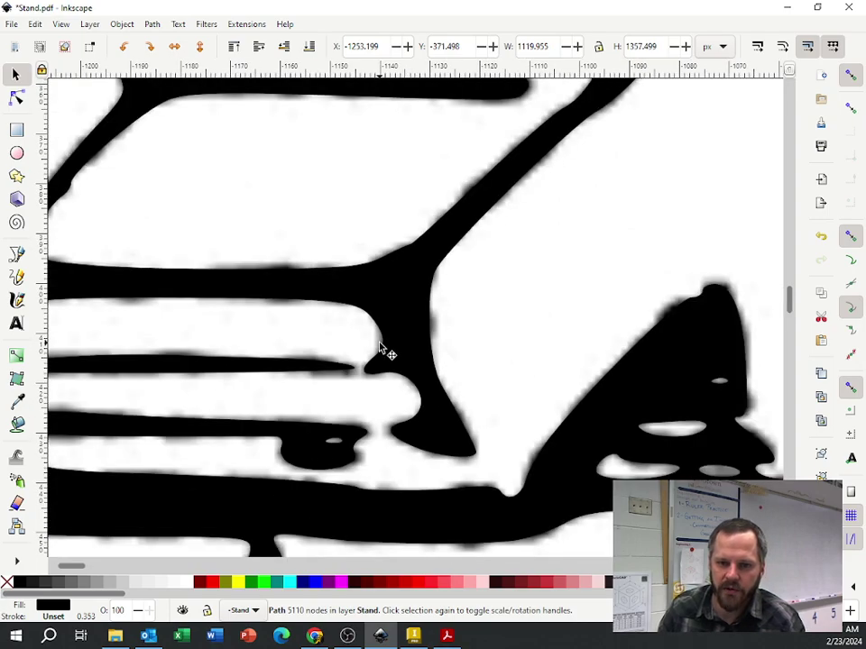
scroll(399, 330, down, 6)
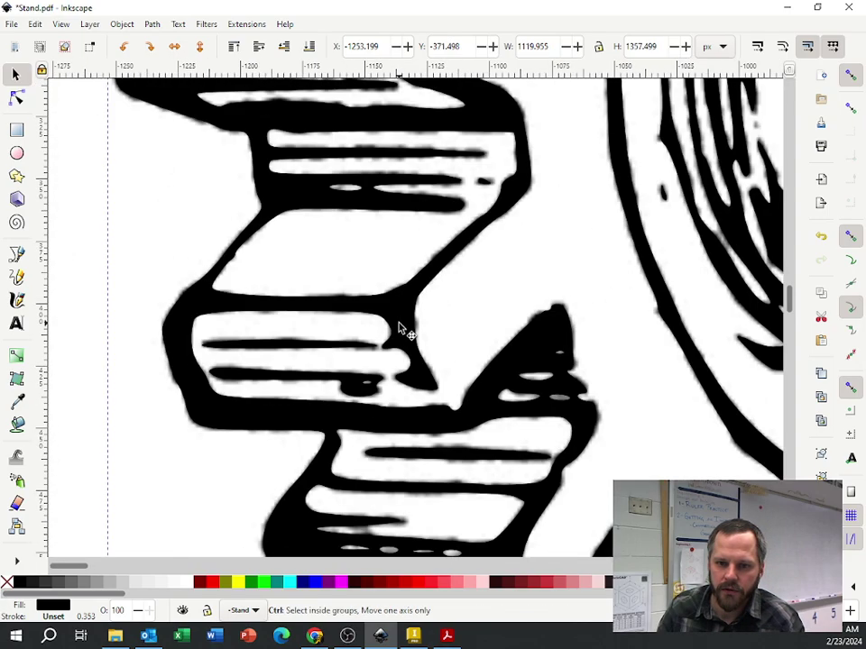
scroll(399, 330, down, 4)
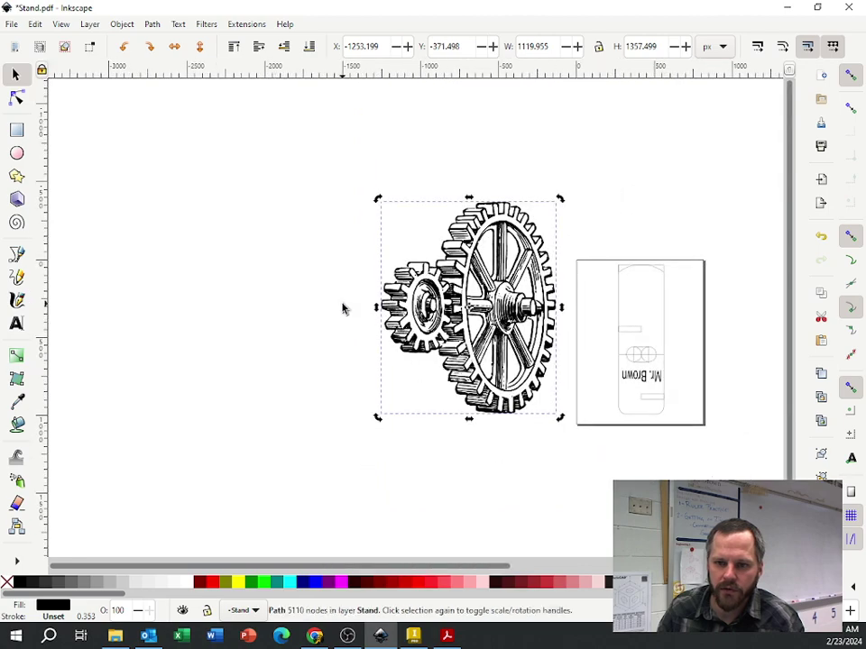
key(ctrl+d)
drag(399, 330, 207, 337)
click(392, 357)
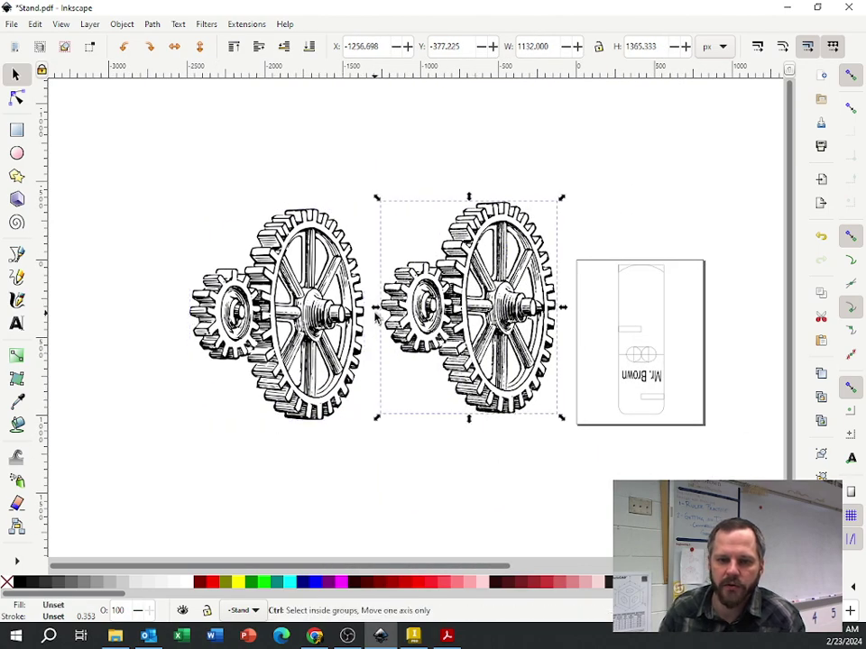
key(Escape)
scroll(366, 340, up, 8)
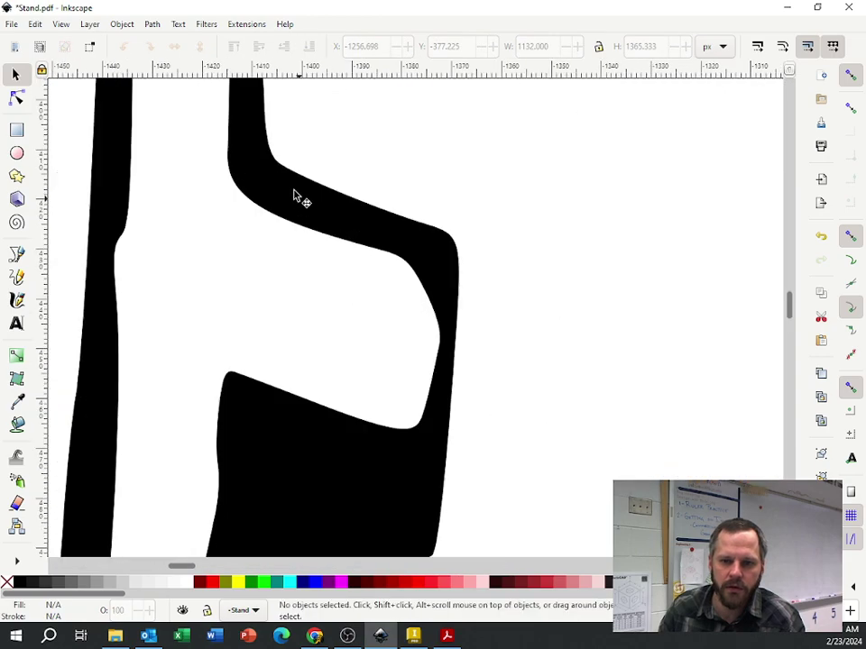
scroll(535, 300, right, 10)
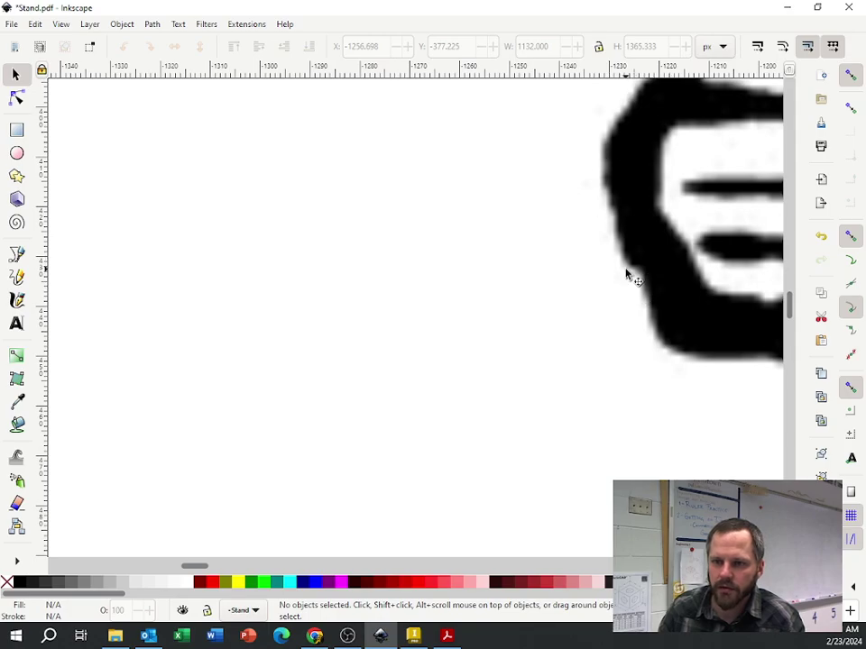
Shrink the traced gear to about 239 × 289 px and place it at the top of the stand outline
scroll(630, 276, down, 9)
scroll(594, 274, right, 7)
scroll(593, 274, up, 1)
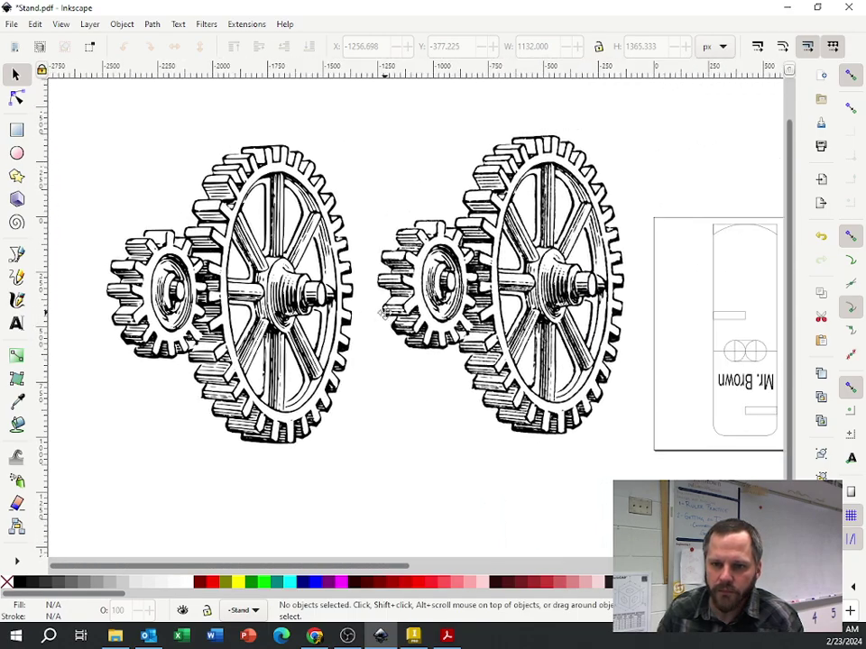
click(199, 236)
mouse_move(358, 447)
mouse_down()
mouse_move(169, 218)
mouse_move(166, 233)
mouse_move(187, 243)
mouse_move(340, 187)
mouse_move(189, 243)
mouse_move(311, 177)
mouse_move(429, 192)
mouse_move(290, 289)
mouse_move(189, 217)
mouse_move(163, 213)
mouse_move(446, 203)
mouse_move(749, 293)
mouse_move(767, 255)
mouse_move(747, 284)
mouse_up()
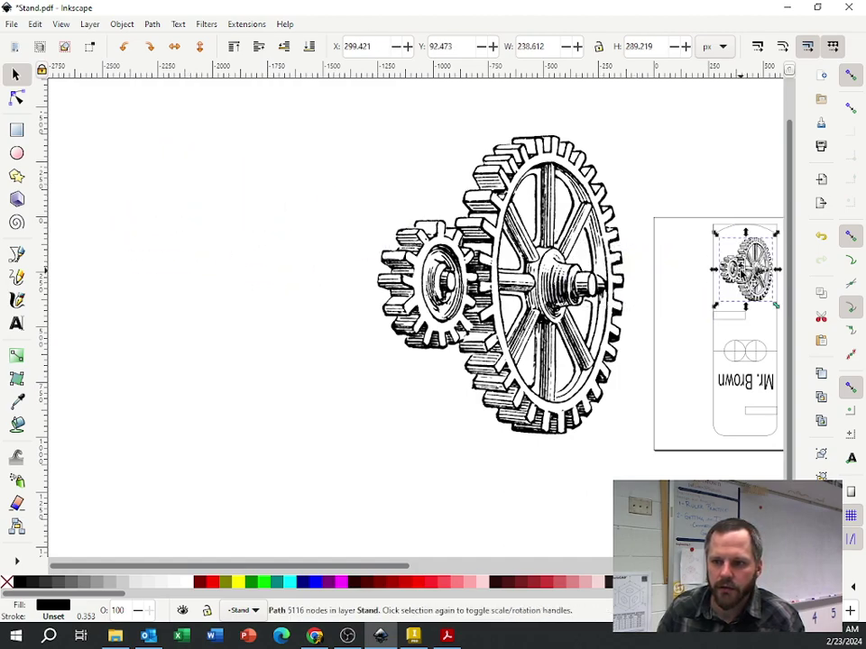
click(675, 303)
Select the large original gear bitmap
scroll(547, 292, right, 6)
scroll(369, 302, up, 1)
click(256, 276)
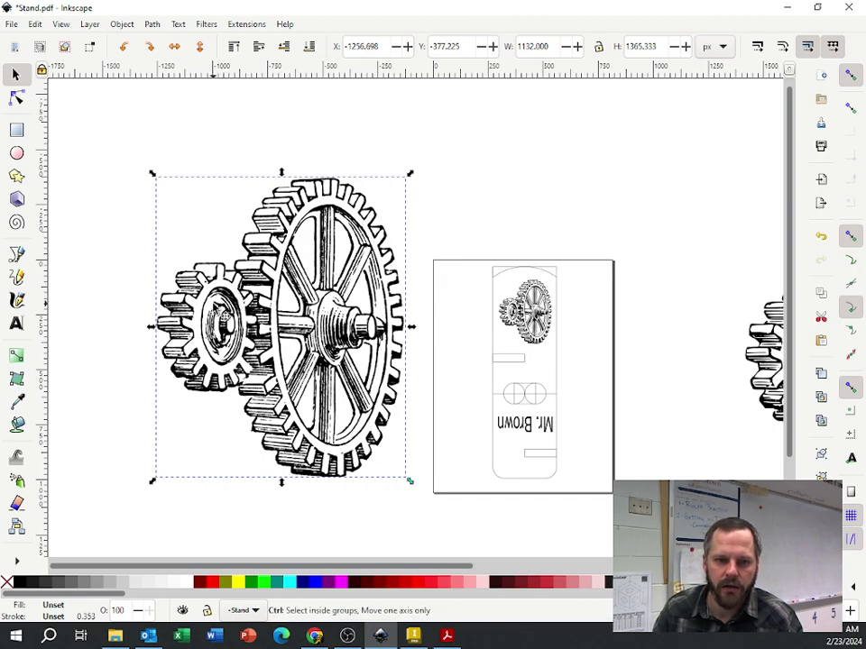
Reselect the gear picture and bring up the Trace Bitmap settings from the Path menu
ctrl+scroll(236, 320, up, 2)
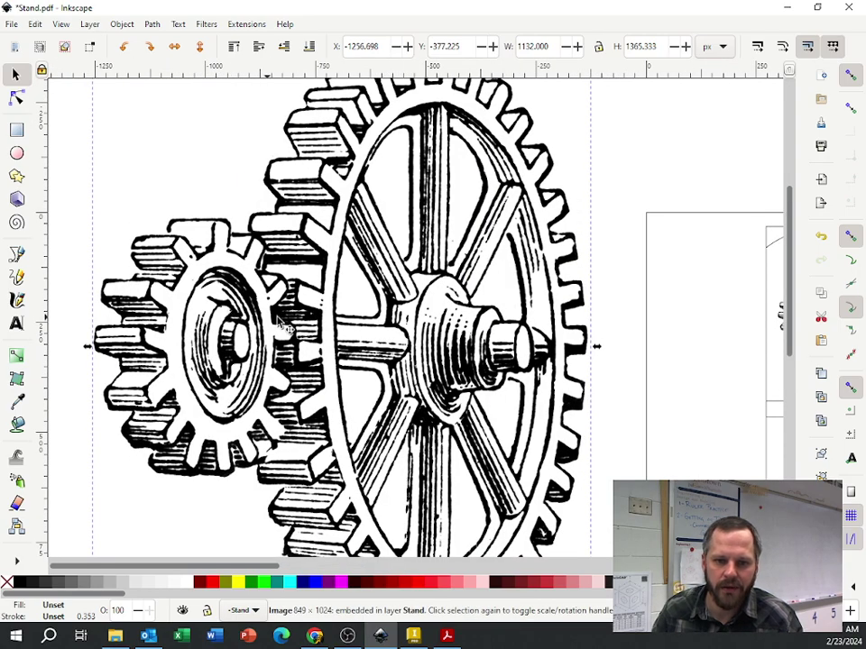
ctrl+scroll(300, 317, down, 1)
ctrl+scroll(300, 317, down, 1)
scroll(300, 317, left, 4)
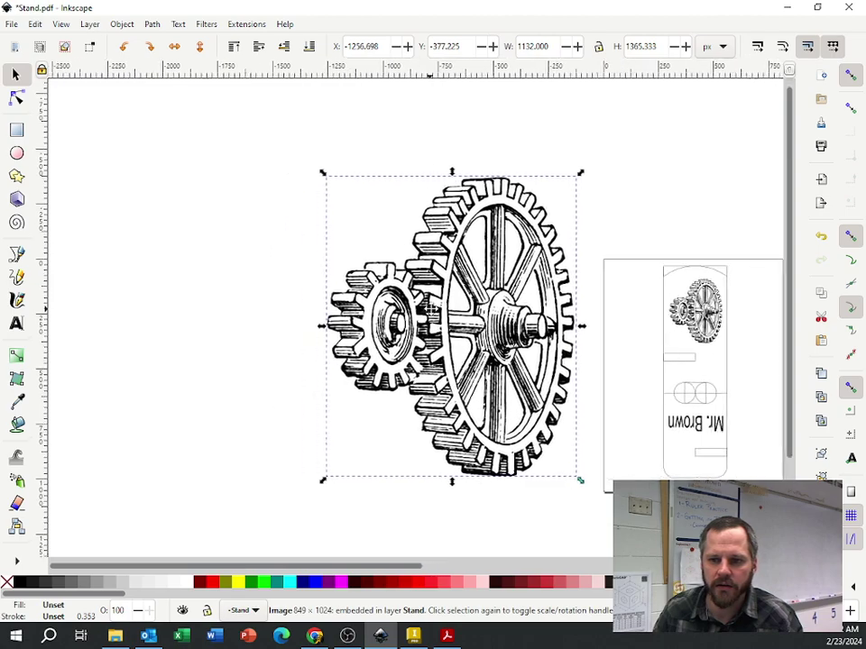
key(Escape)
key(Tab)
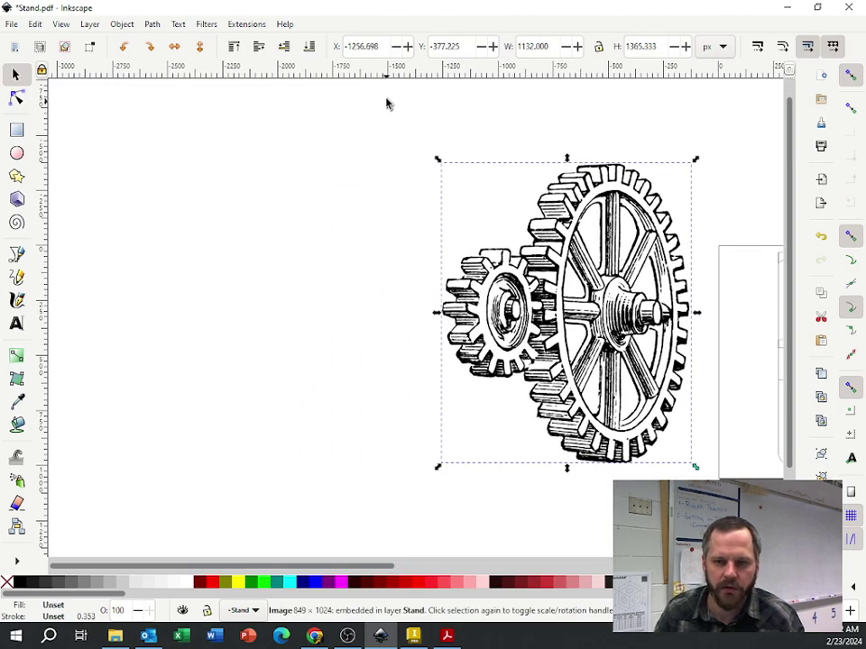
click(152, 24)
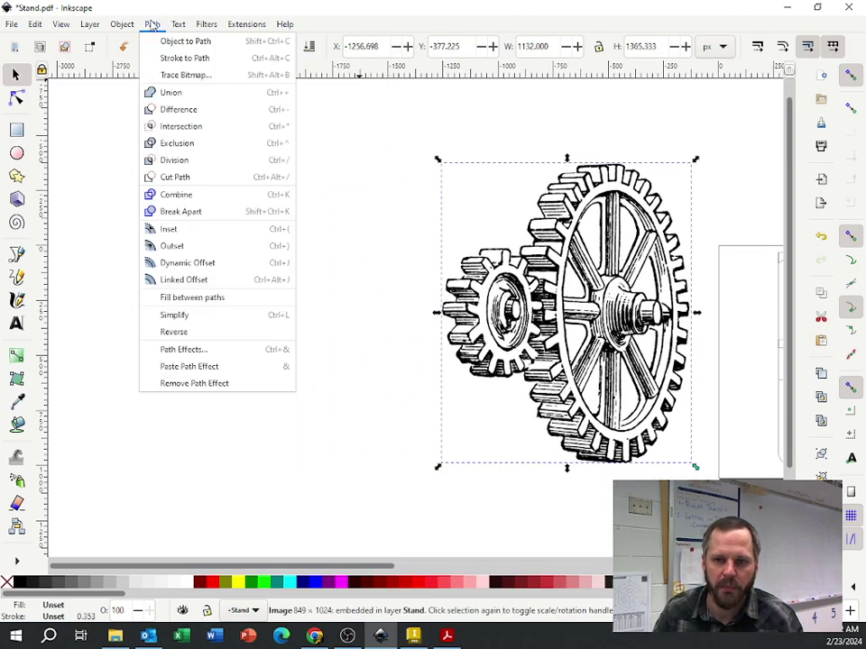
click(176, 74)
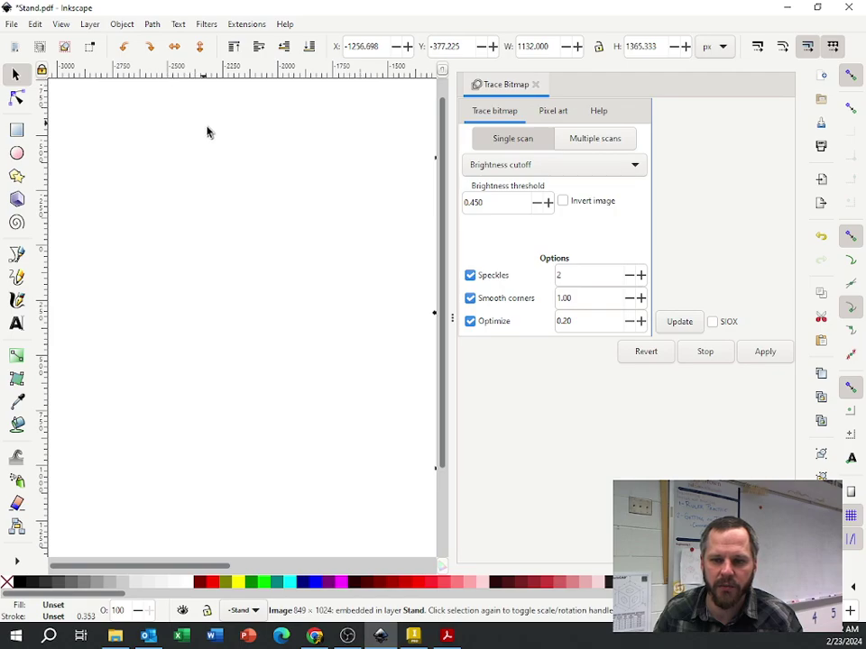
Try brightness thresholds of 0.710, 0.700 and 0.220, refreshing the trace preview
click(547, 203)
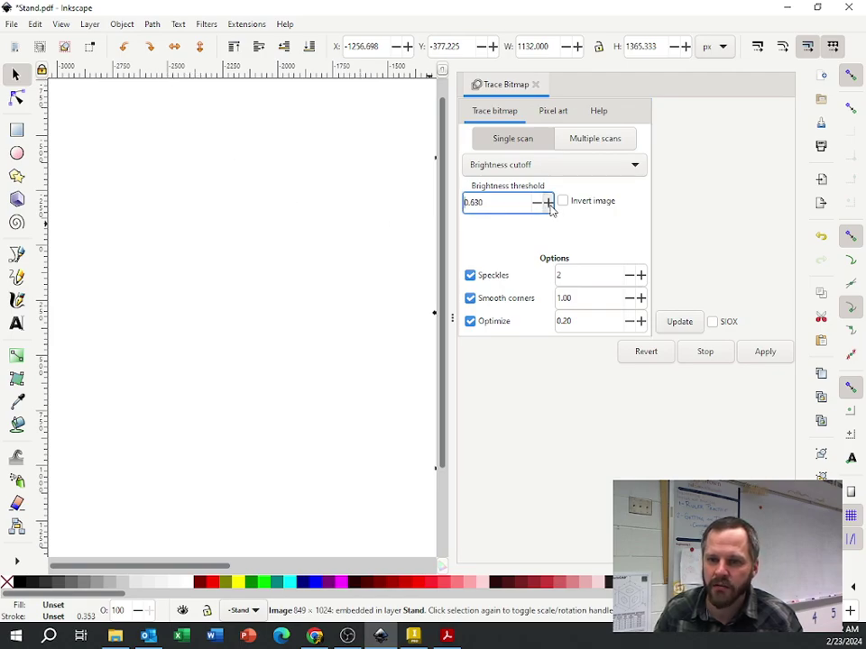
click(548, 202)
click(682, 322)
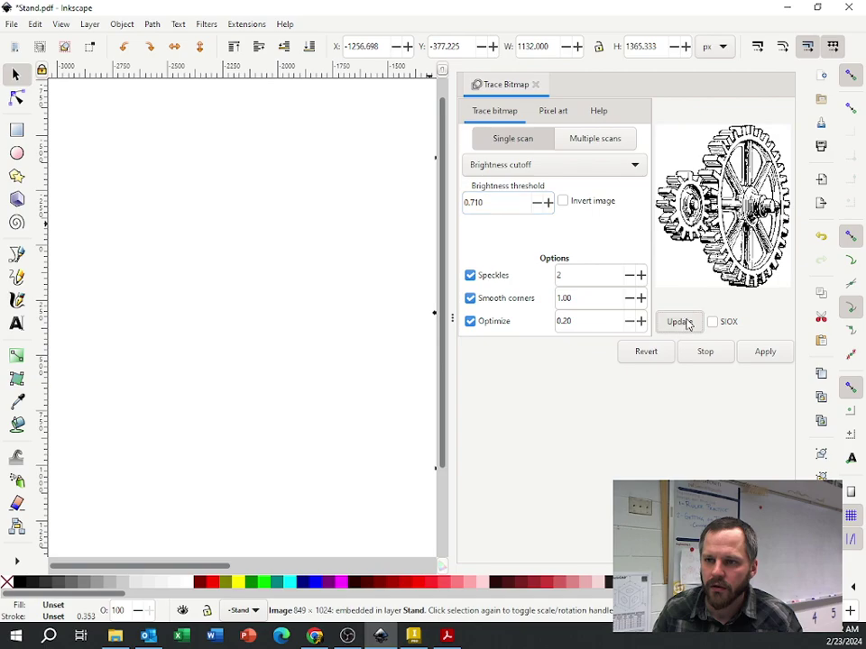
click(537, 205)
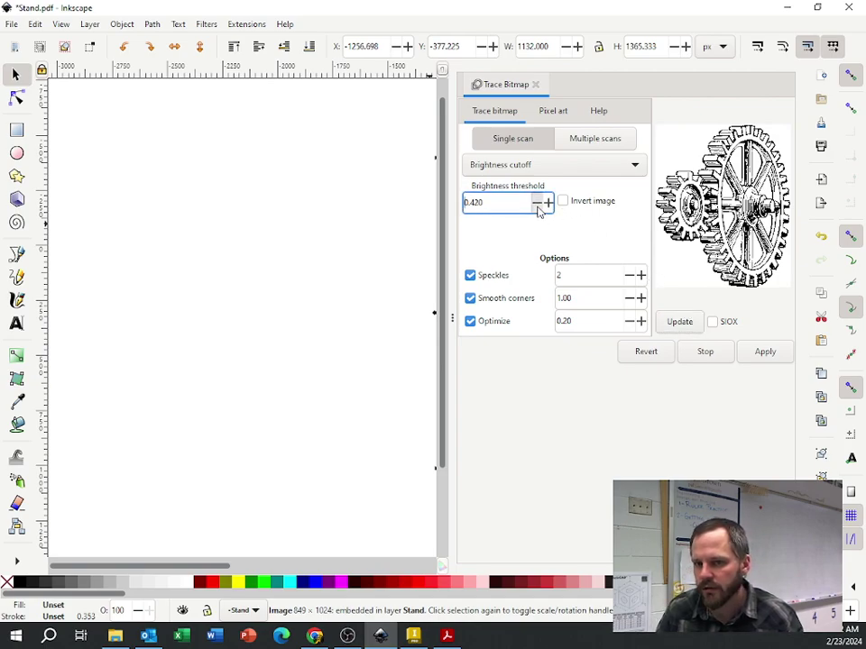
scroll(537, 209, down, 5)
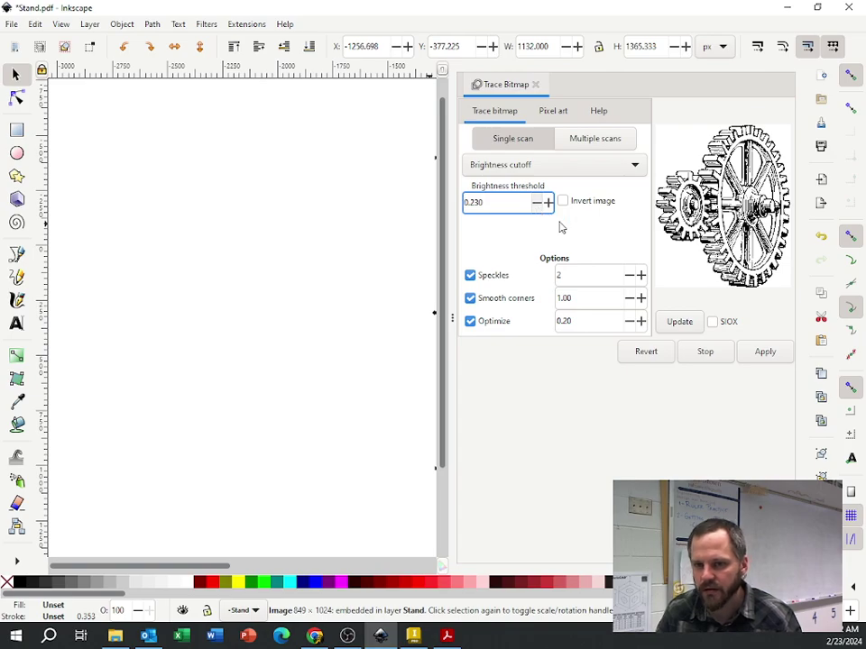
click(682, 322)
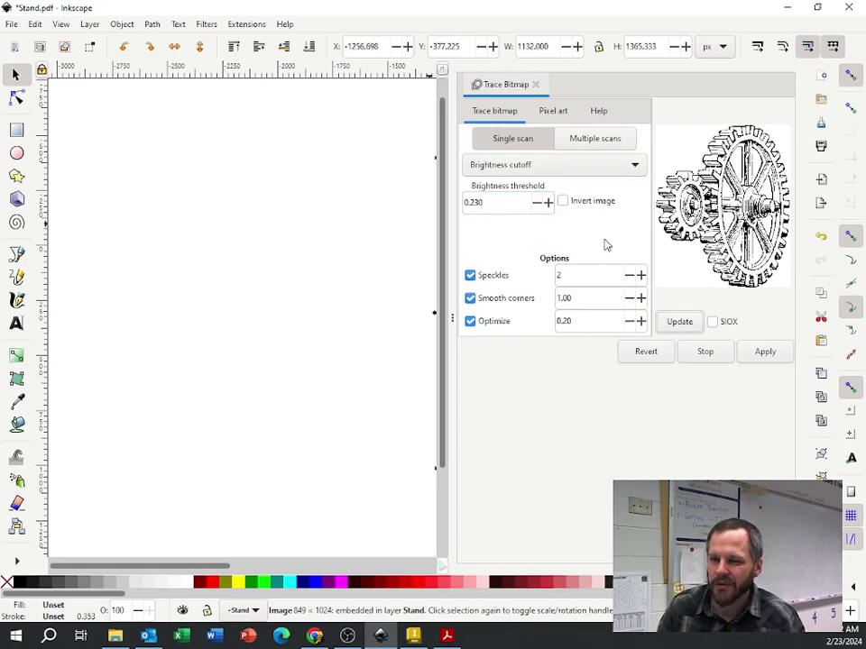
click(535, 204)
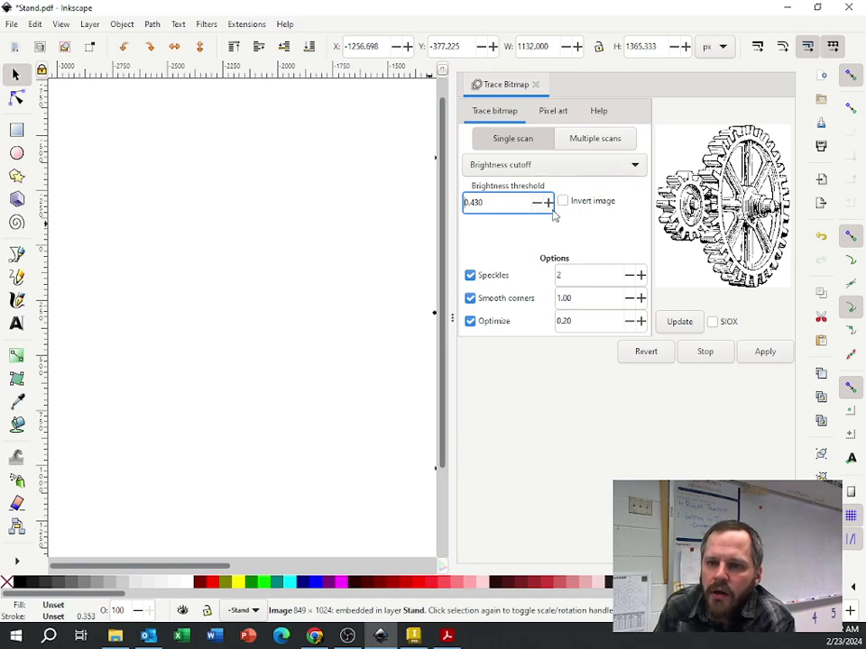
Keep Brightness cutoff mode, raise the threshold to 0.640 and apply the trace
click(542, 166)
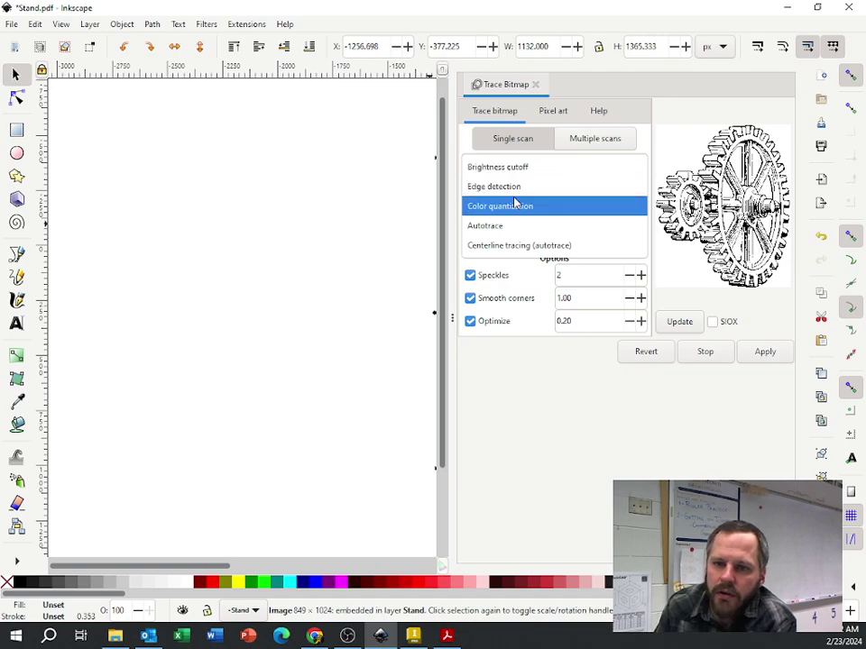
click(519, 385)
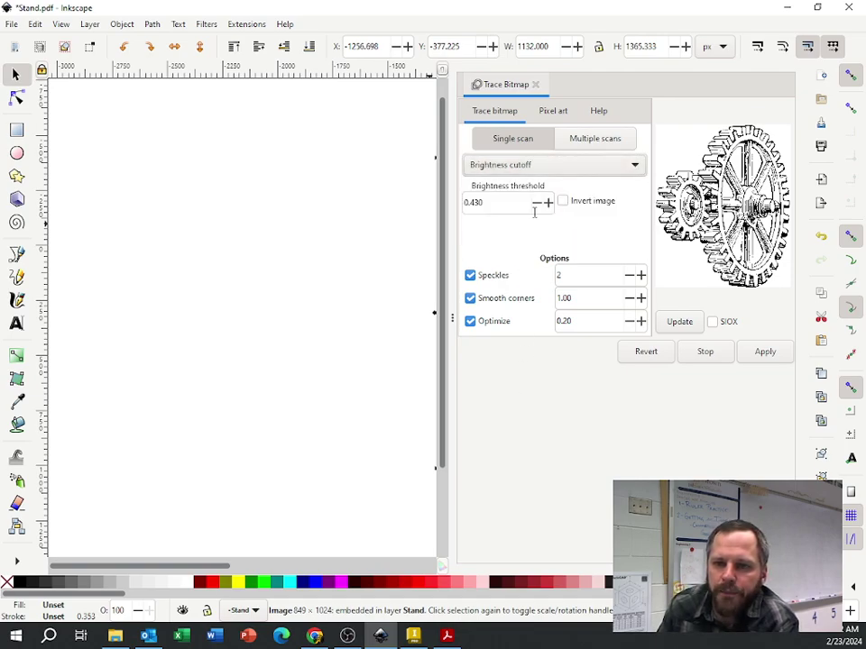
click(548, 203)
click(547, 202)
click(547, 203)
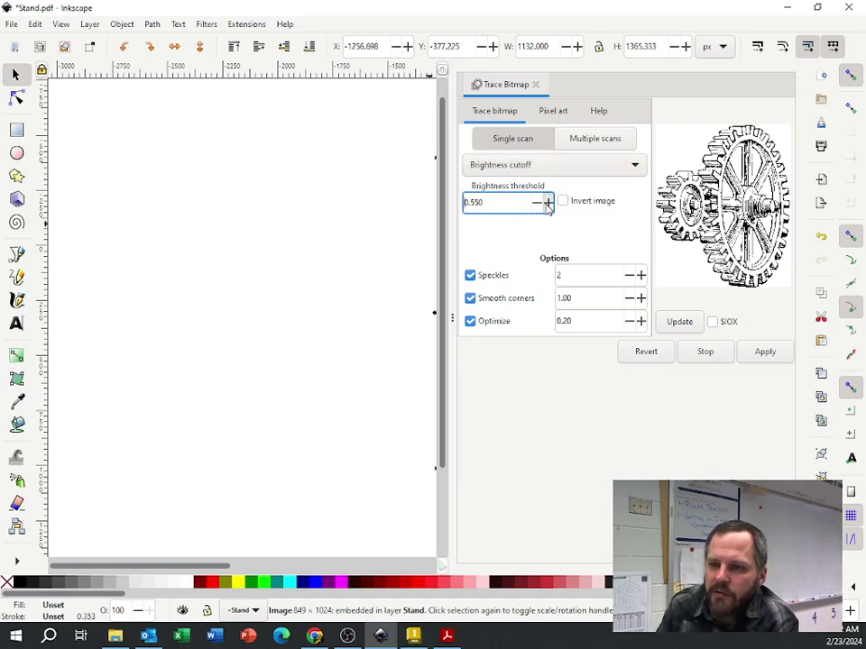
click(690, 323)
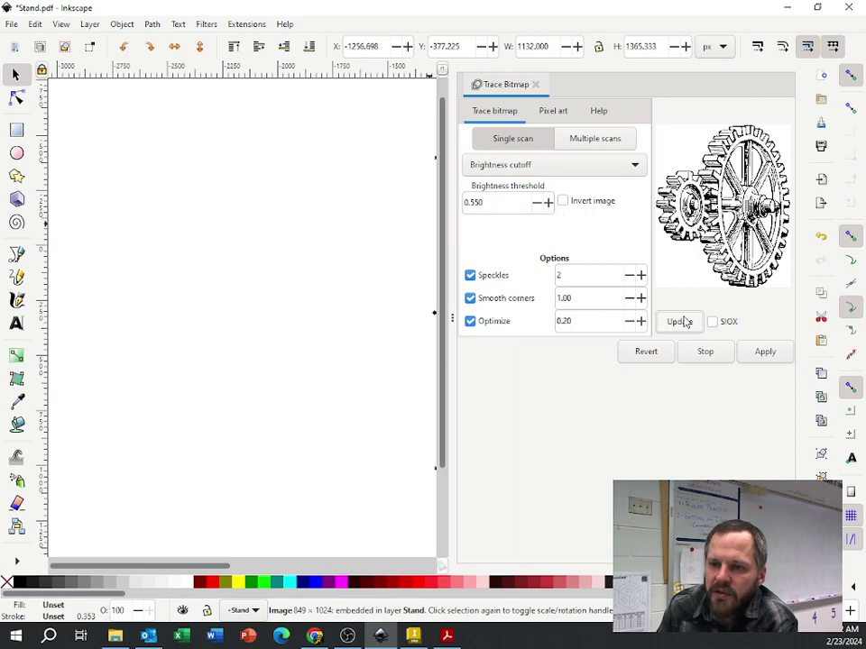
click(547, 203)
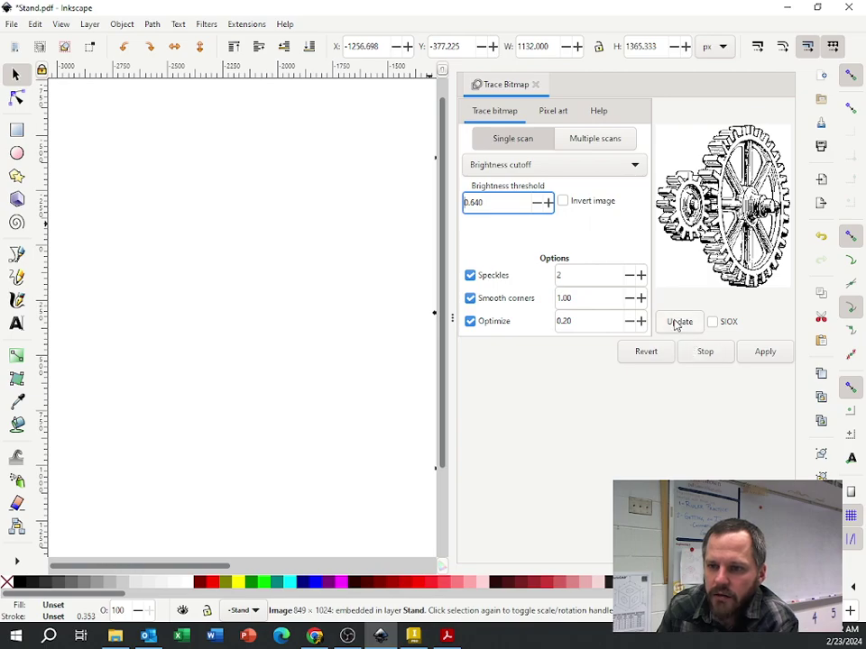
click(765, 357)
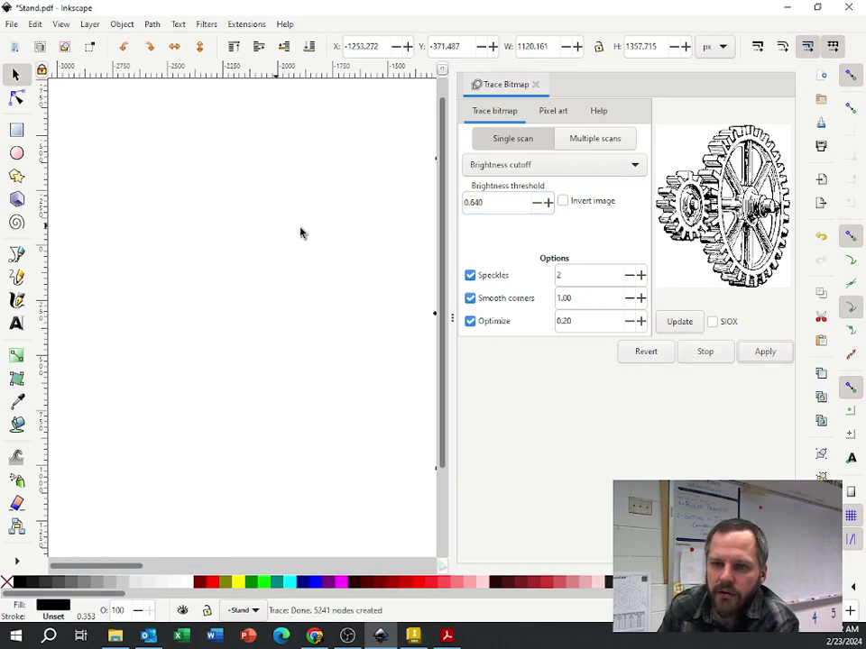
click(353, 236)
ctrl+scroll(162, 244, down, 1)
Close Trace Bitmap and delete the large traced gear path and the original gear bitmap
scroll(163, 244, right, 3)
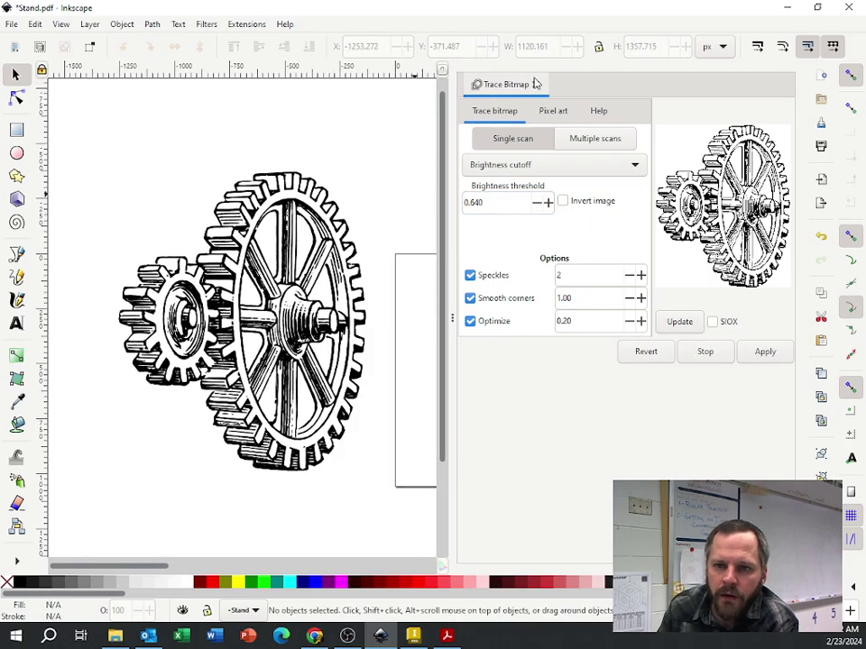
click(535, 84)
click(263, 290)
key(Delete)
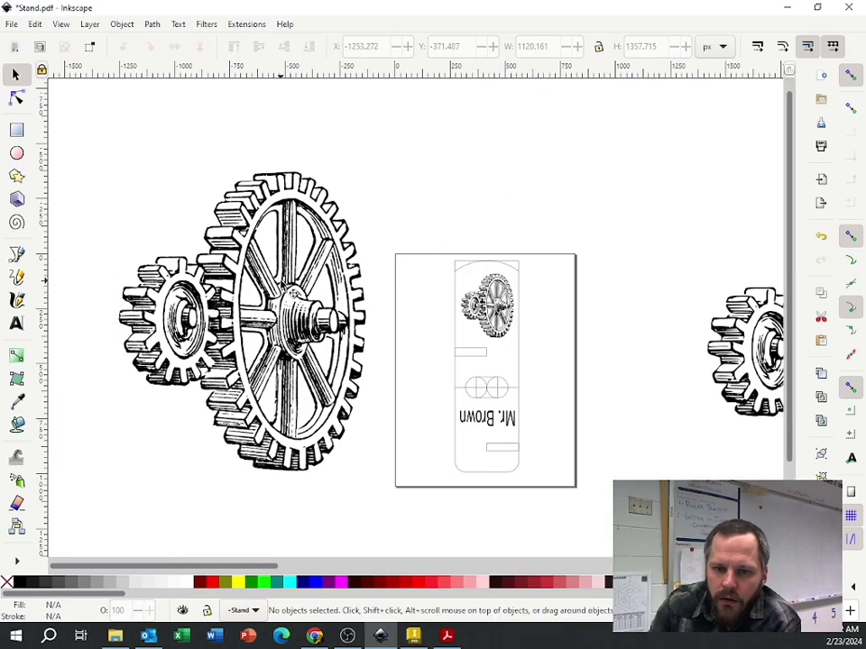
click(216, 216)
key(Delete)
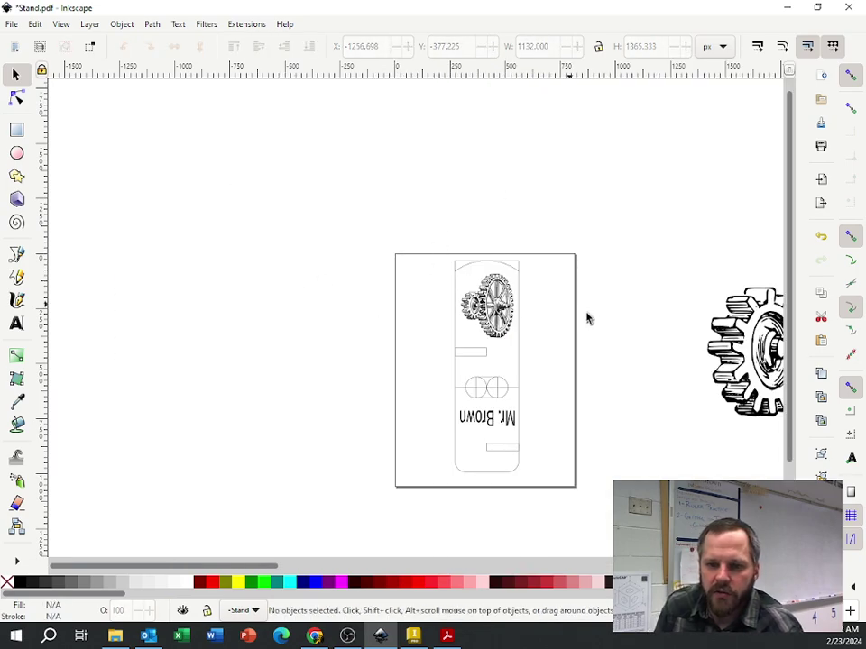
Delete the VECTOR and RASTER example gears together with their labels
scroll(352, 303, right, 15)
ctrl+scroll(397, 275, down, 2)
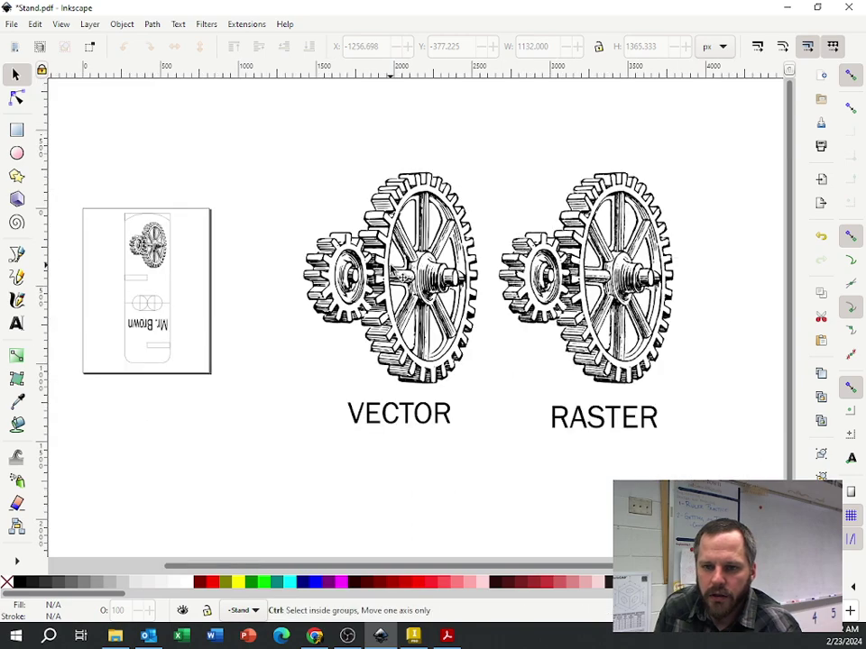
drag(273, 126, 685, 473)
key(Delete)
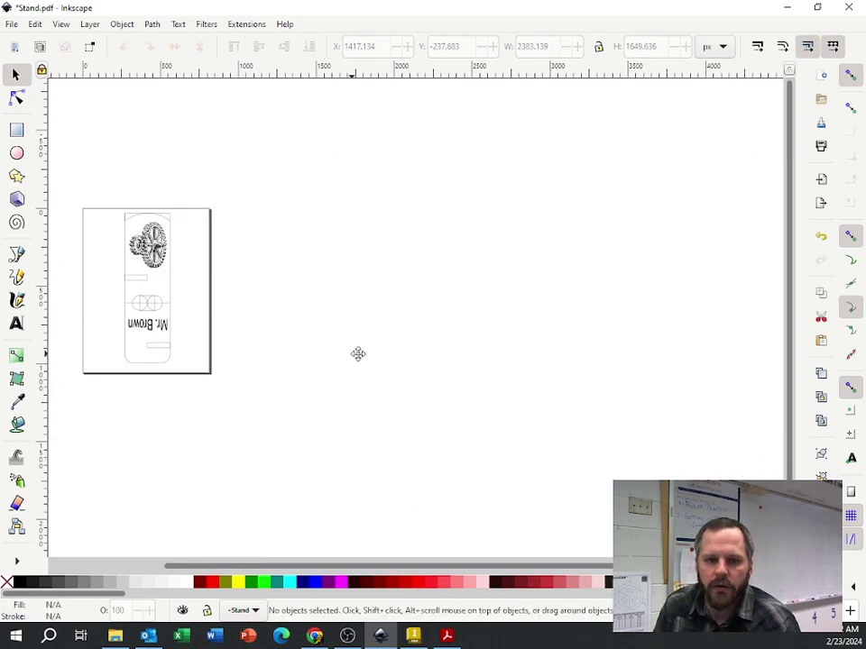
ctrl+scroll(357, 353, up, 3)
scroll(309, 333, left, 3)
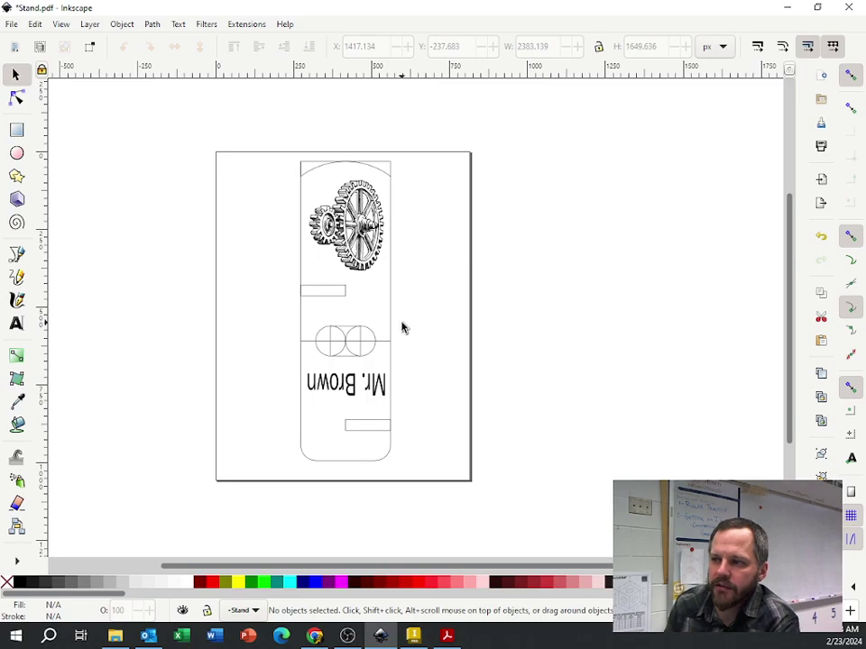
Save the drawing as StandWithImage.svg in Google Drive (G:) > My Drive > Engineering
click(13, 23)
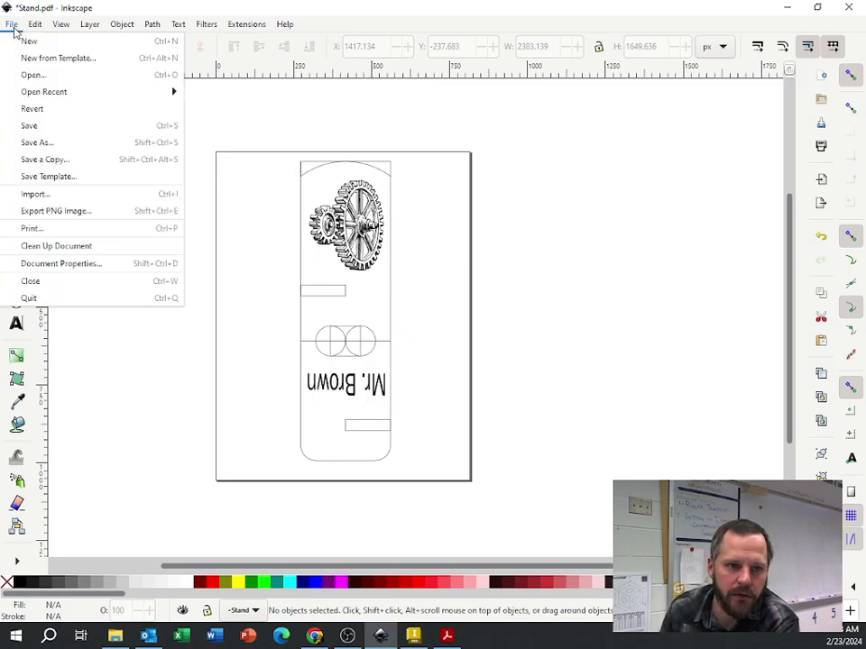
click(41, 143)
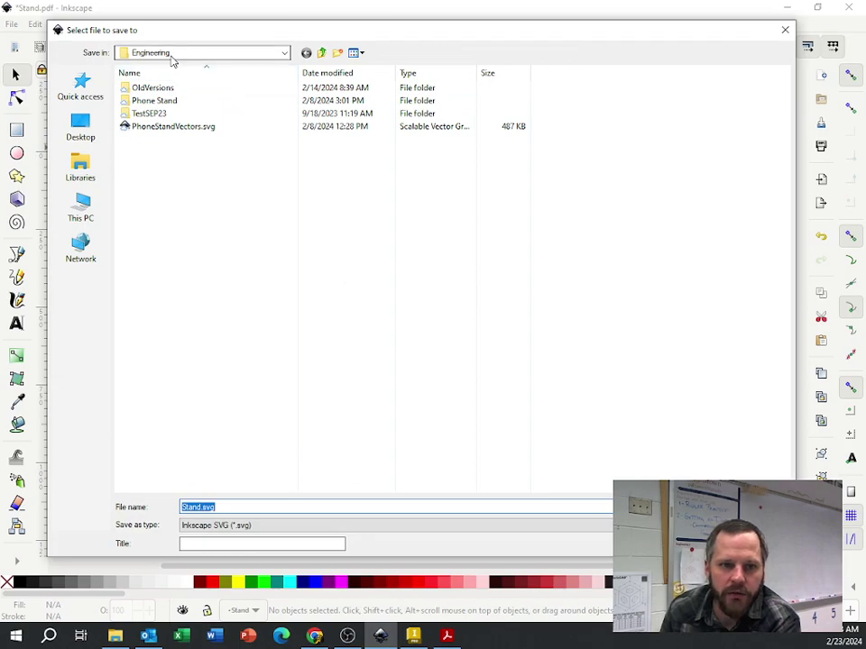
click(191, 54)
click(213, 79)
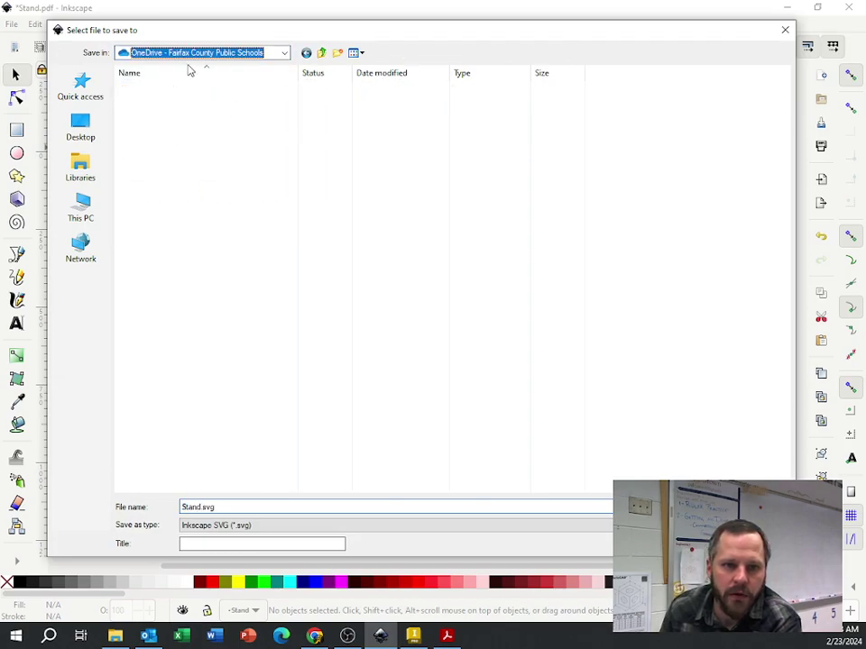
click(196, 56)
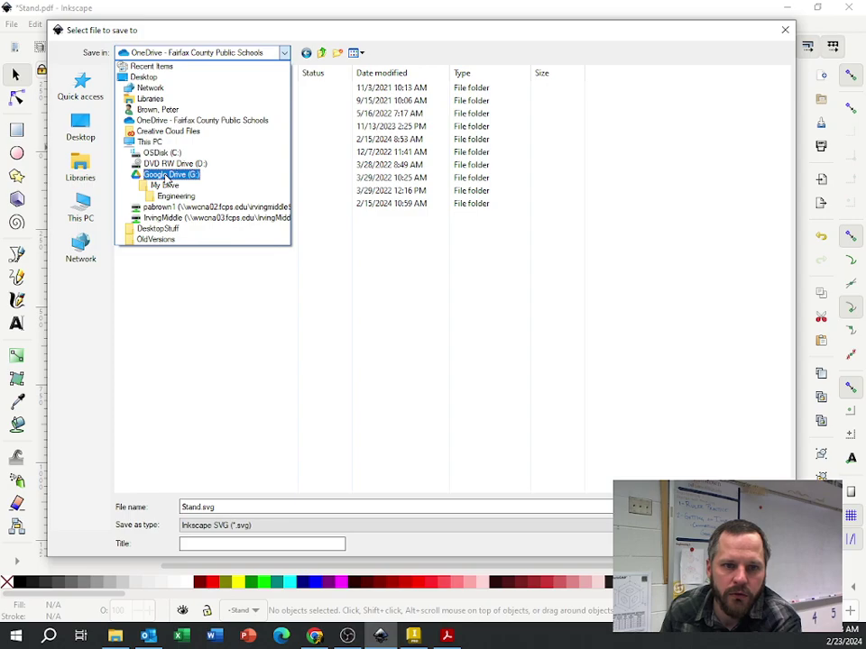
click(168, 174)
double_click(151, 113)
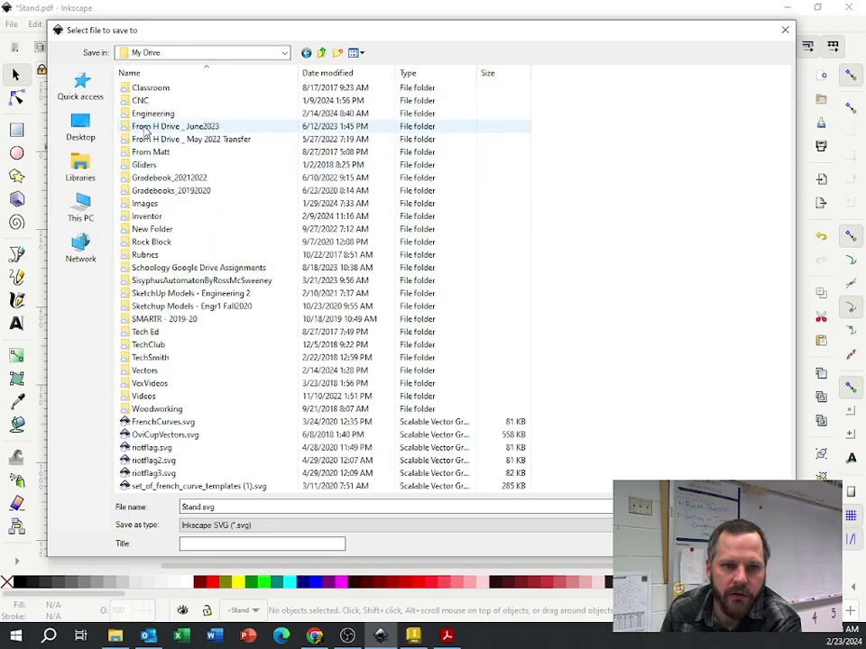
double_click(145, 112)
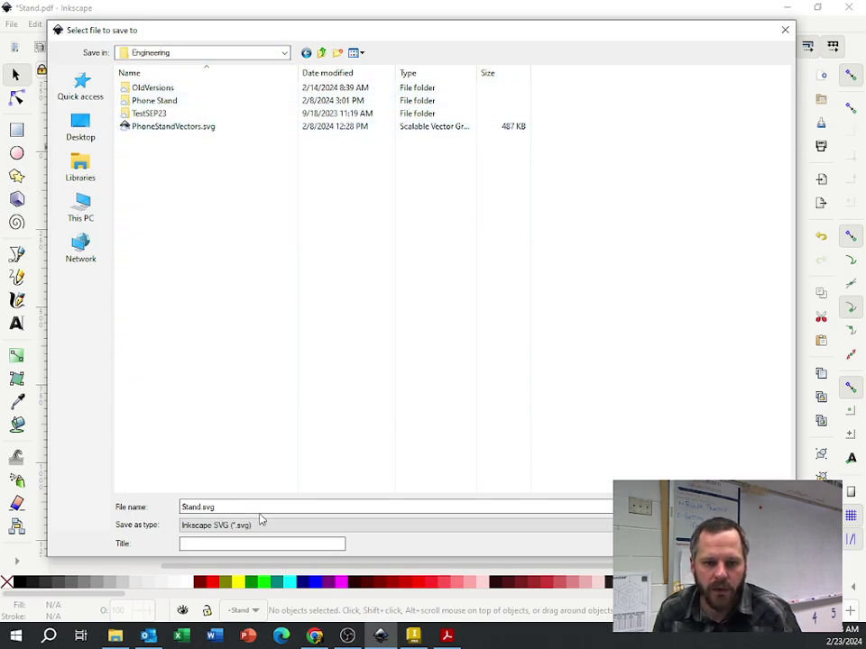
click(228, 506)
click(198, 508)
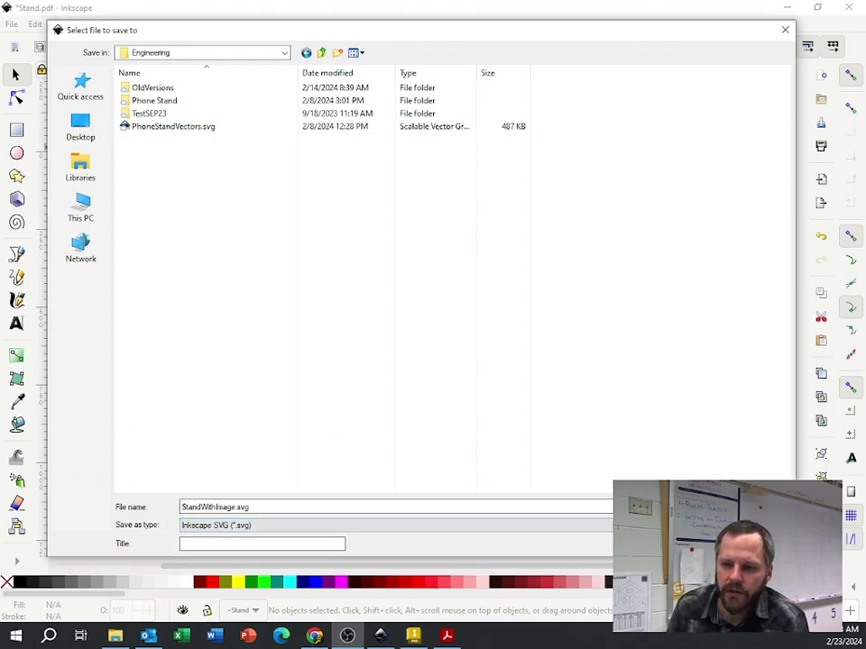
key(Return)
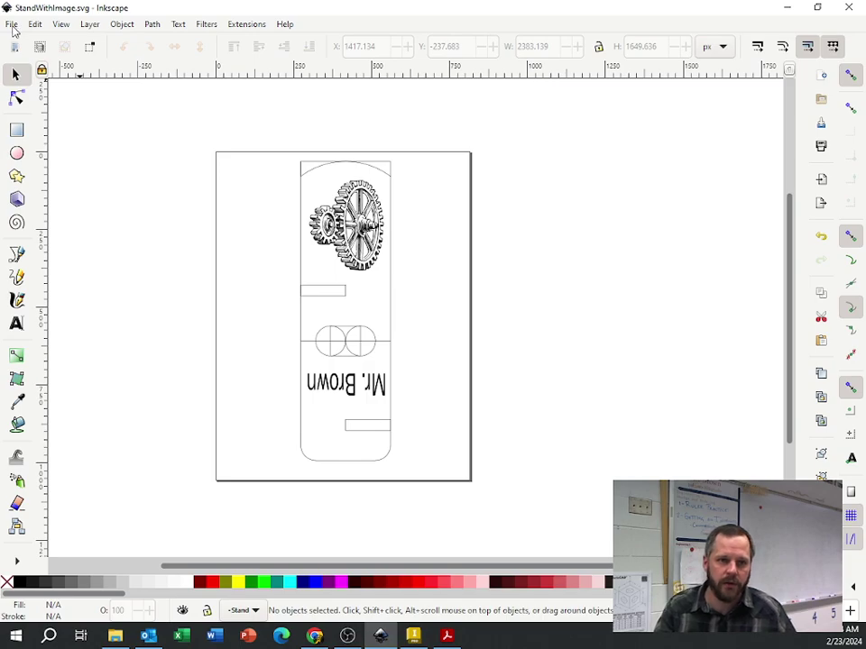
Start a Save As and set the file type to Portable Document Format (*.pdf)
click(12, 25)
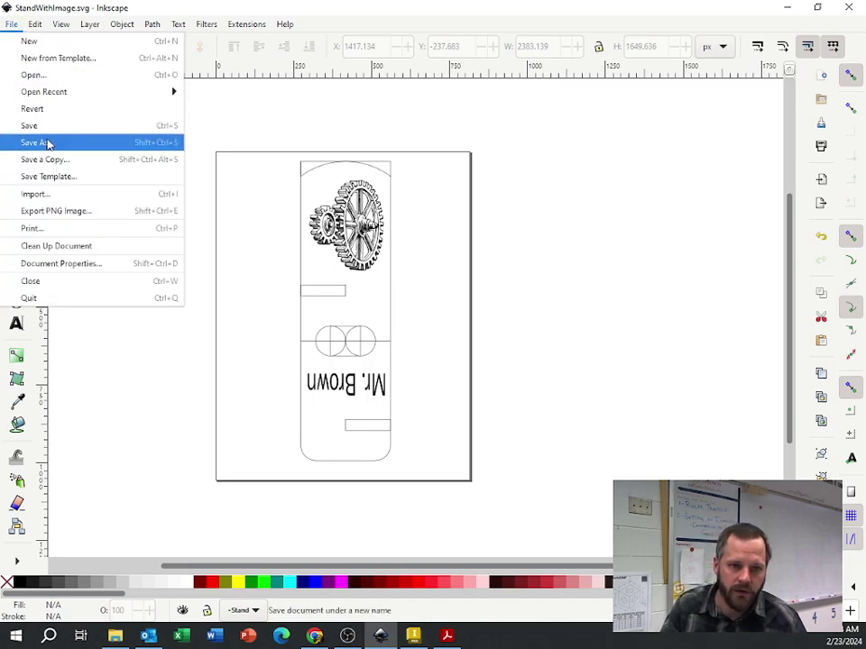
click(47, 143)
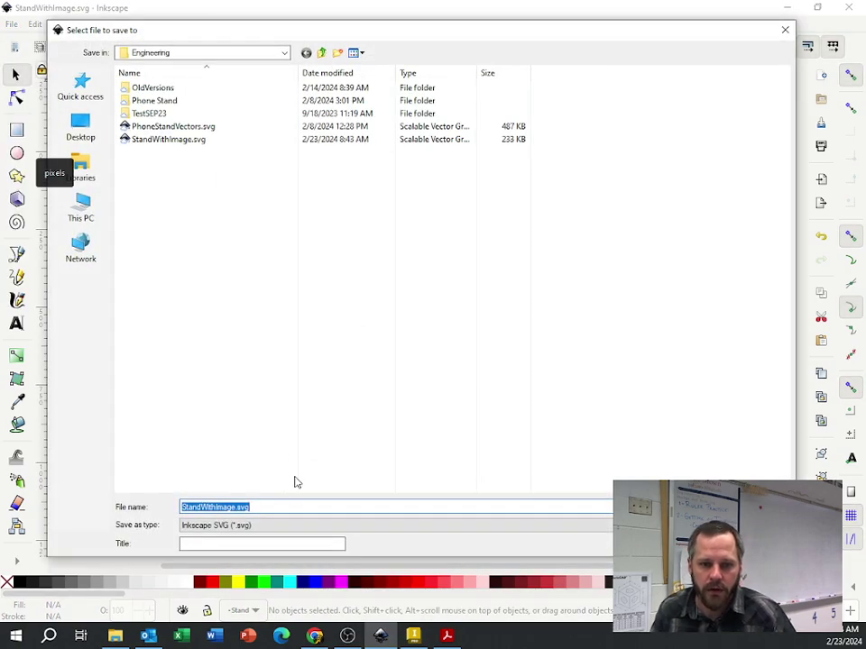
click(209, 527)
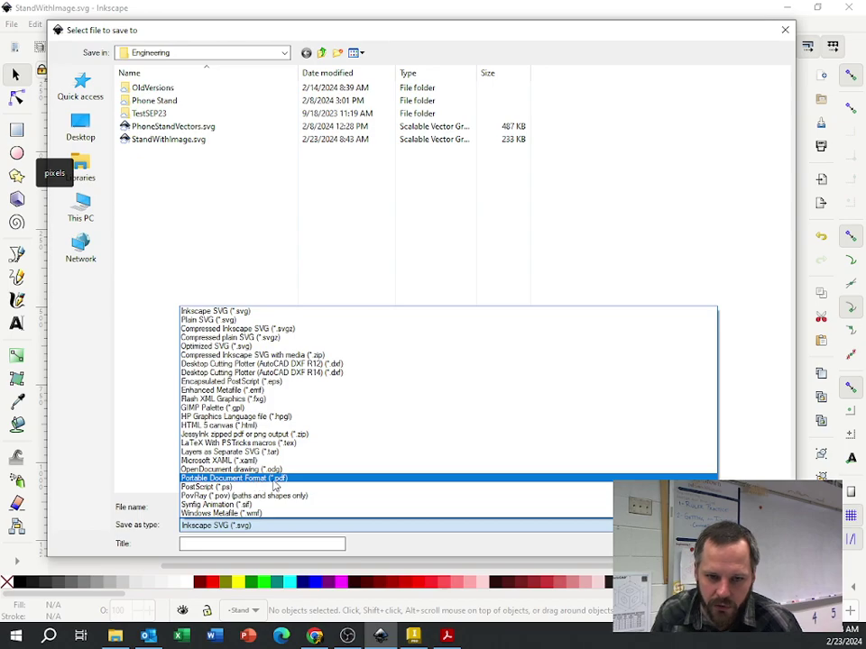
click(290, 480)
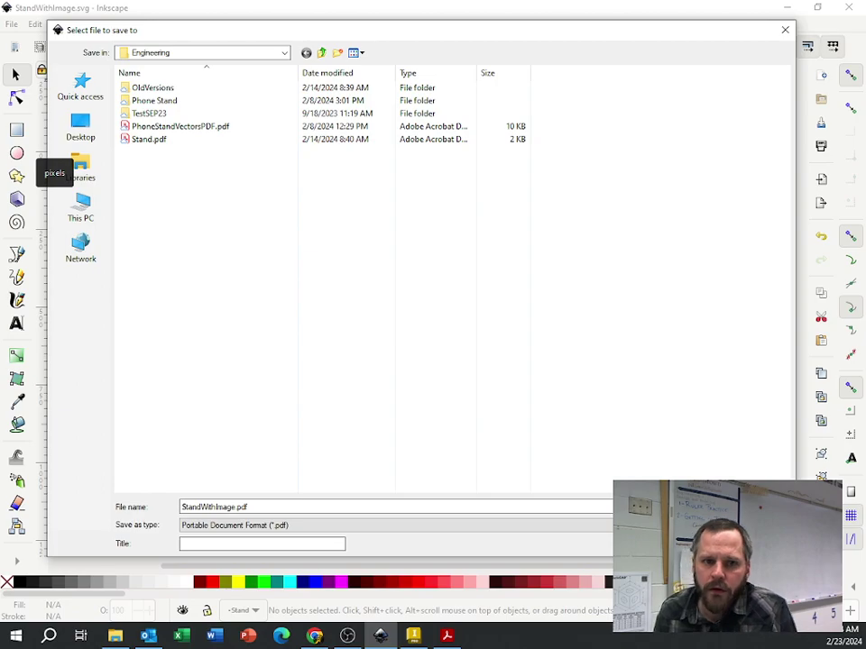
Save StandWithImage.pdf to USB Drive (E:), accepting PDF 1.5 with embedded fonts at 96 dpi
click(284, 55)
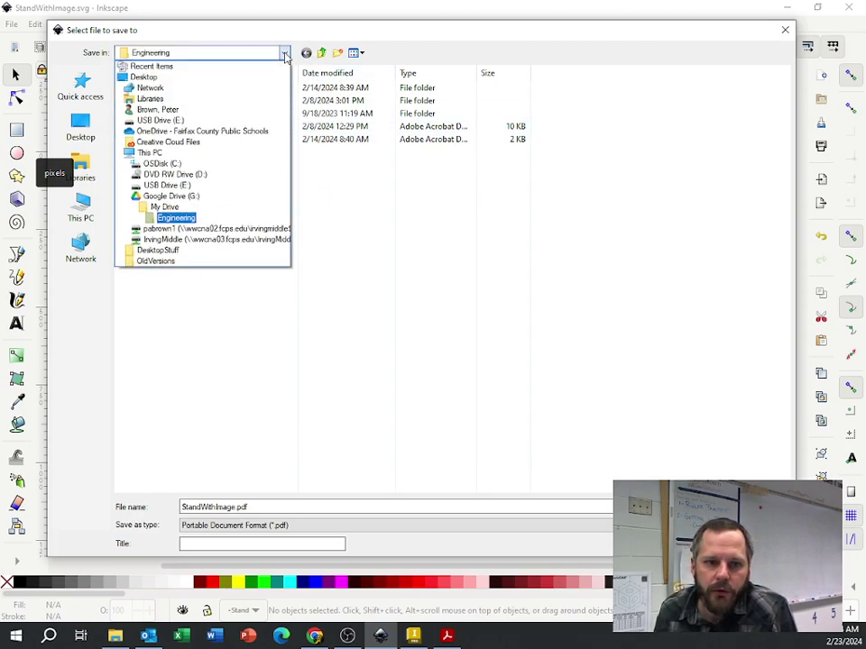
click(163, 186)
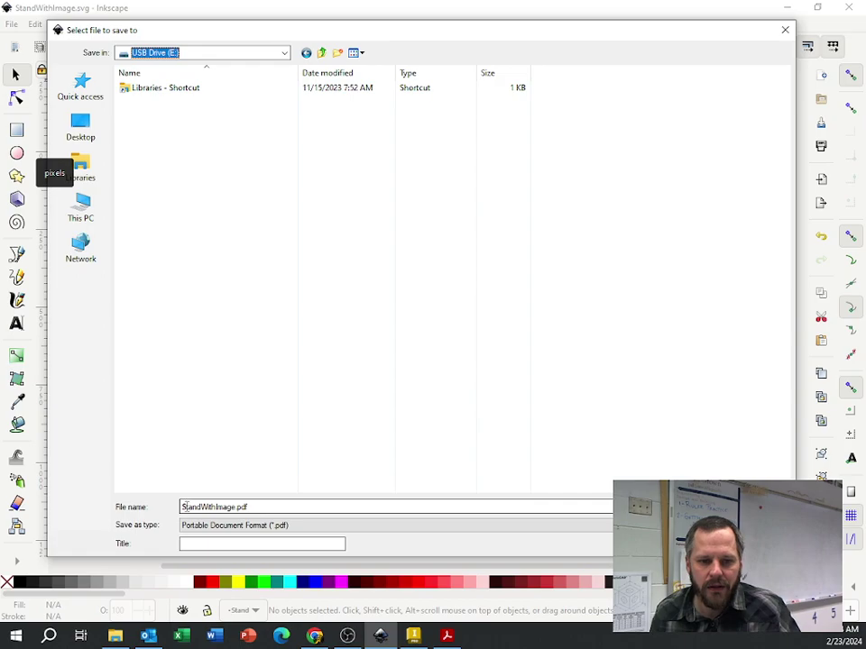
drag(183, 506, 284, 508)
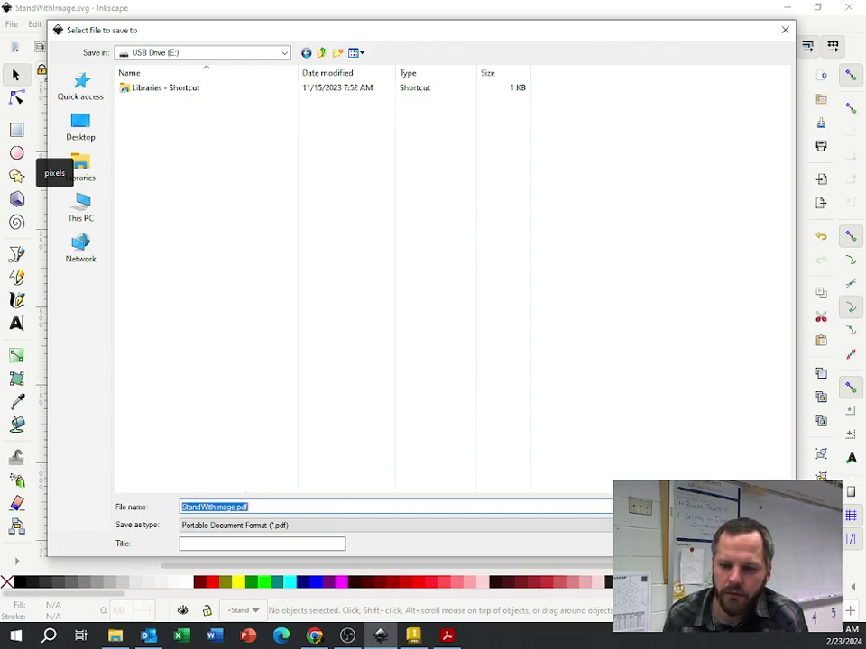
key(Return)
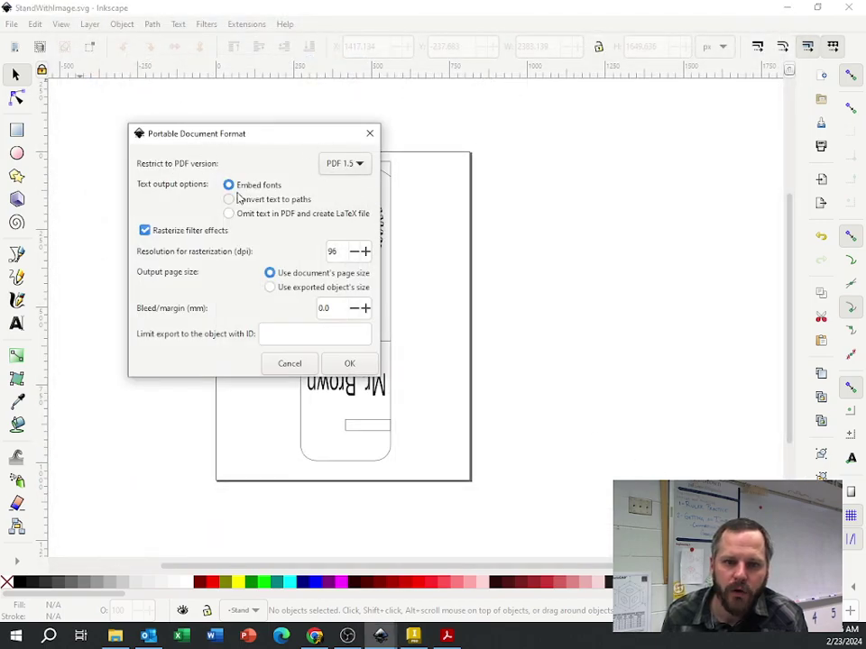
click(350, 364)
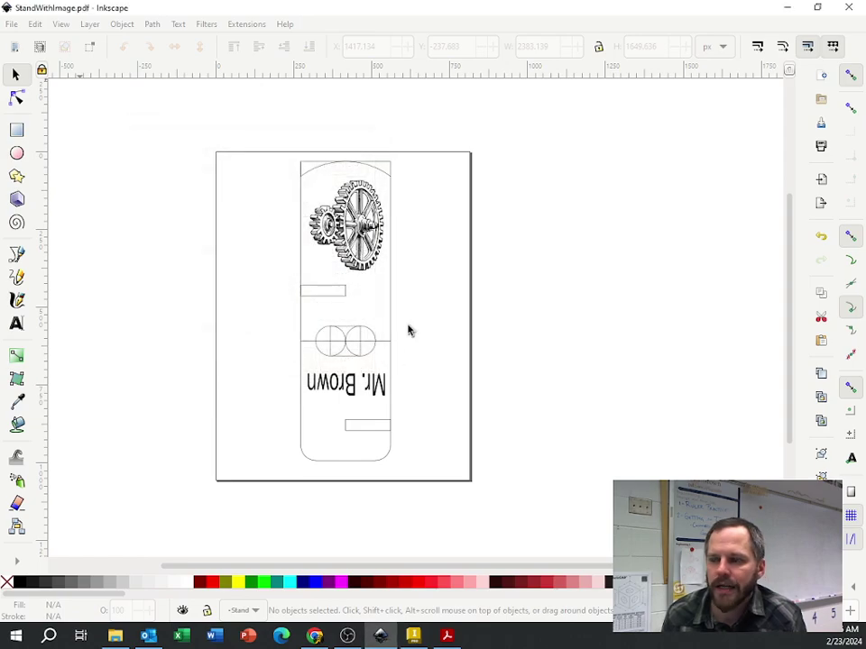